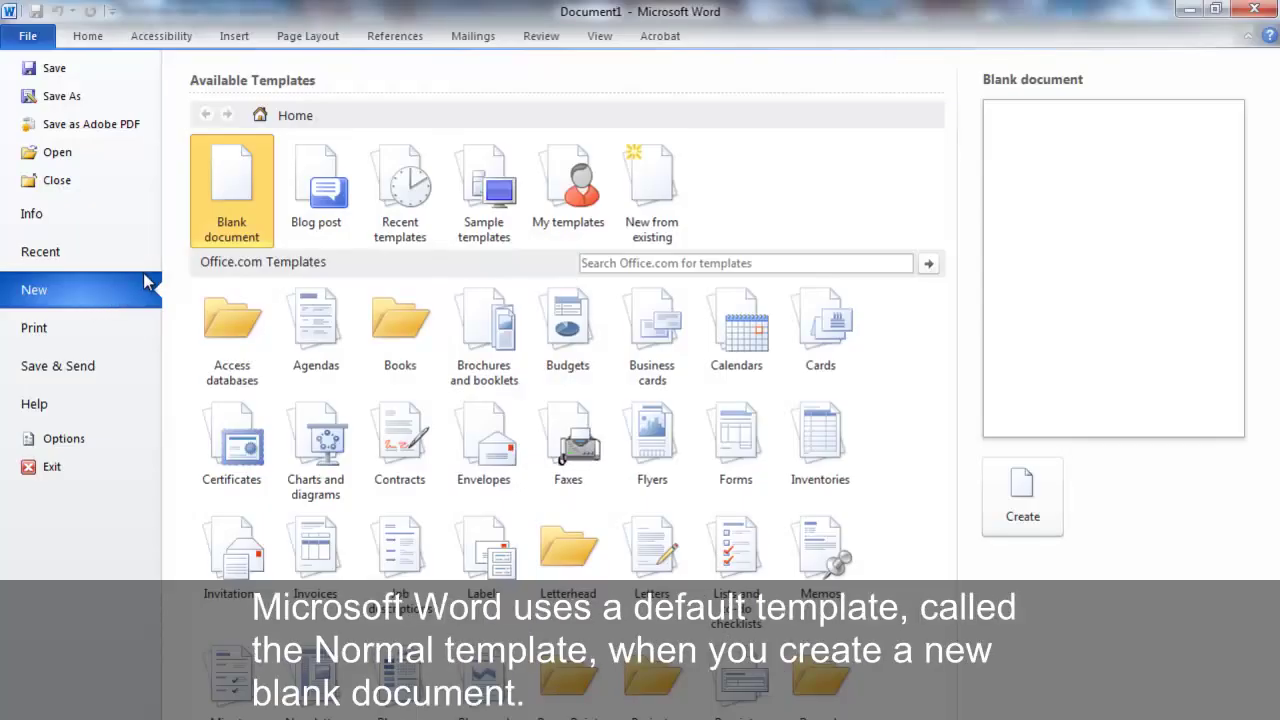
Step: Create a blank document and inspect its default page size, orientation and margin presets
{"action": "double_click", "coordinate": [206, 234]}
{"action": "left_click", "coordinate": [308, 36]}
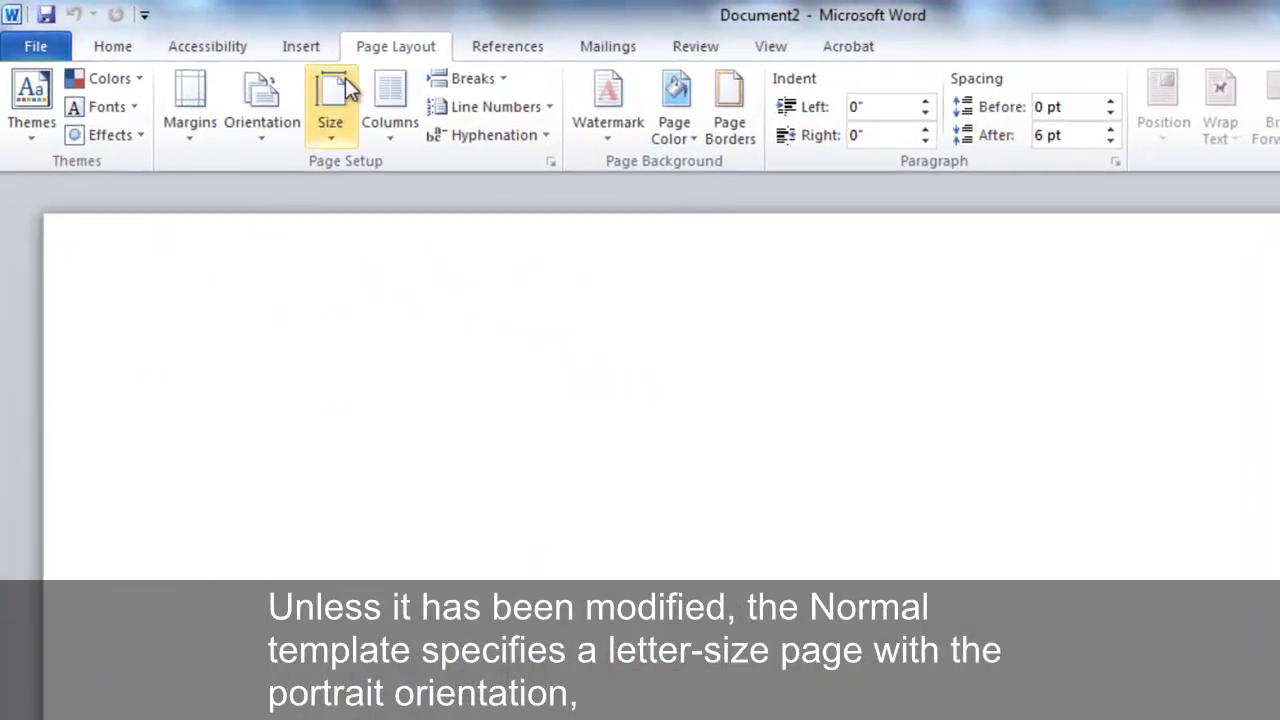
{"action": "left_click", "coordinate": [344, 94]}
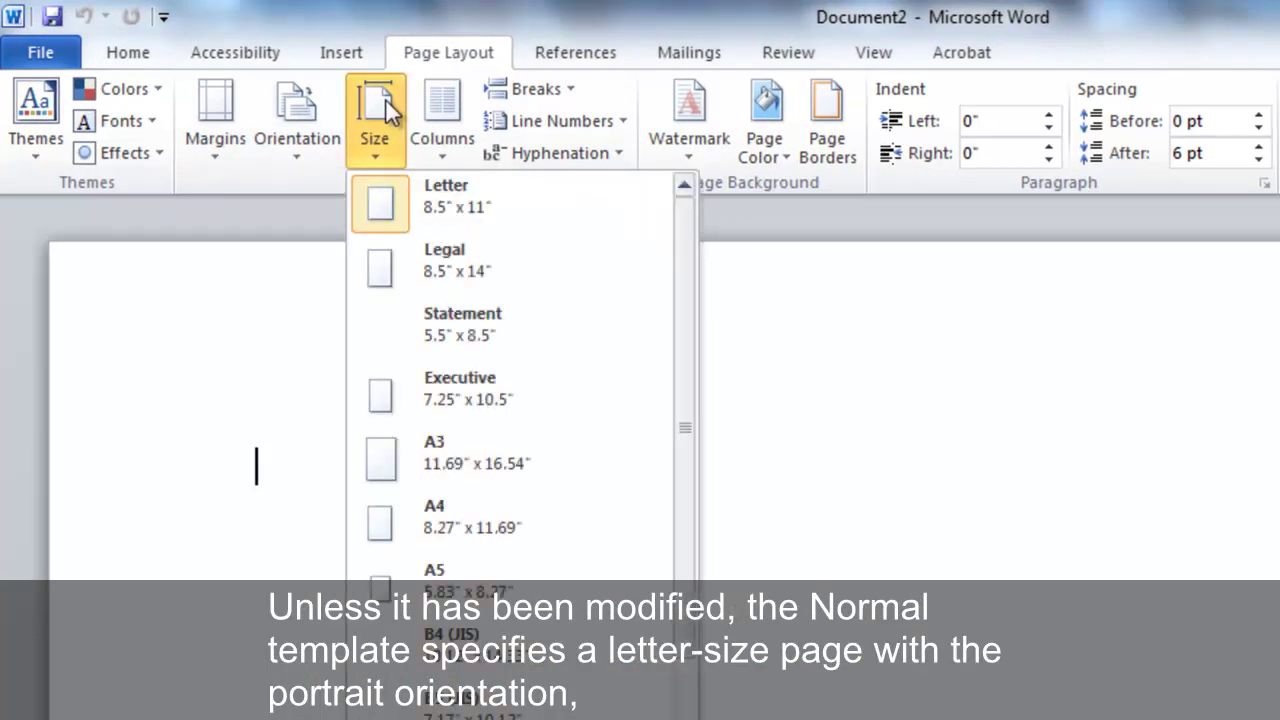
{"action": "left_click", "coordinate": [310, 124]}
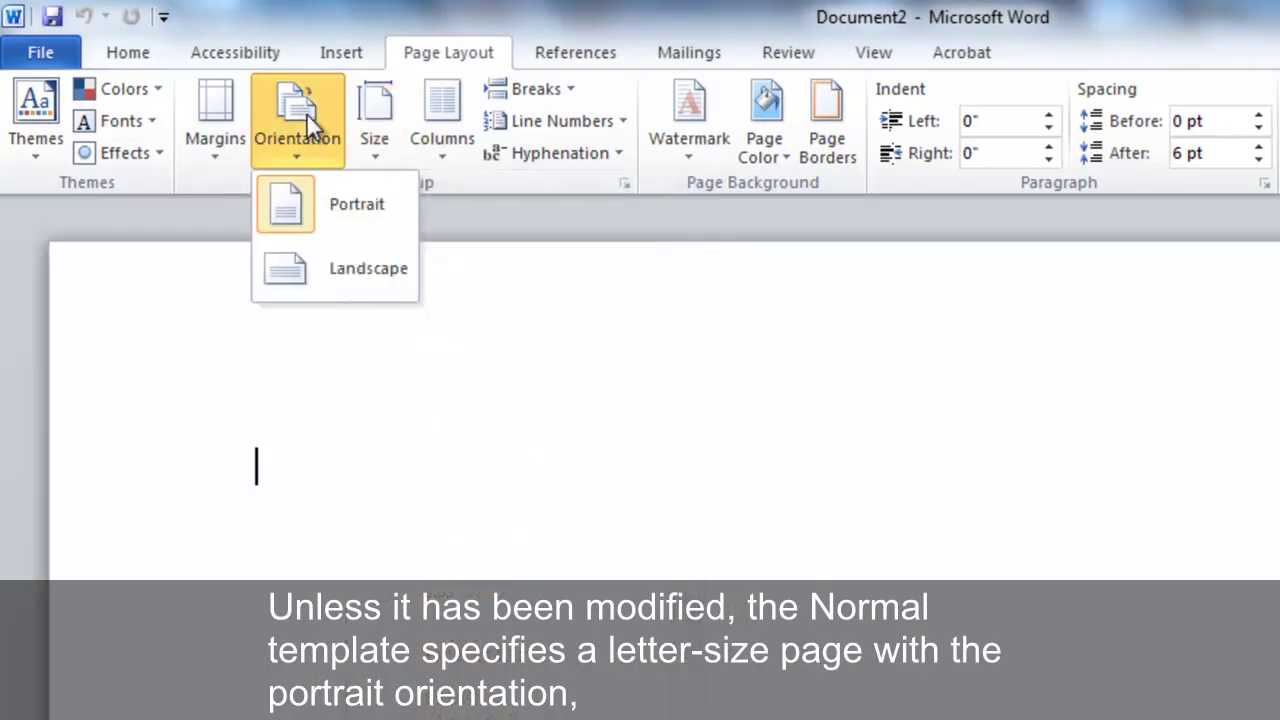
{"action": "left_click", "coordinate": [216, 119]}
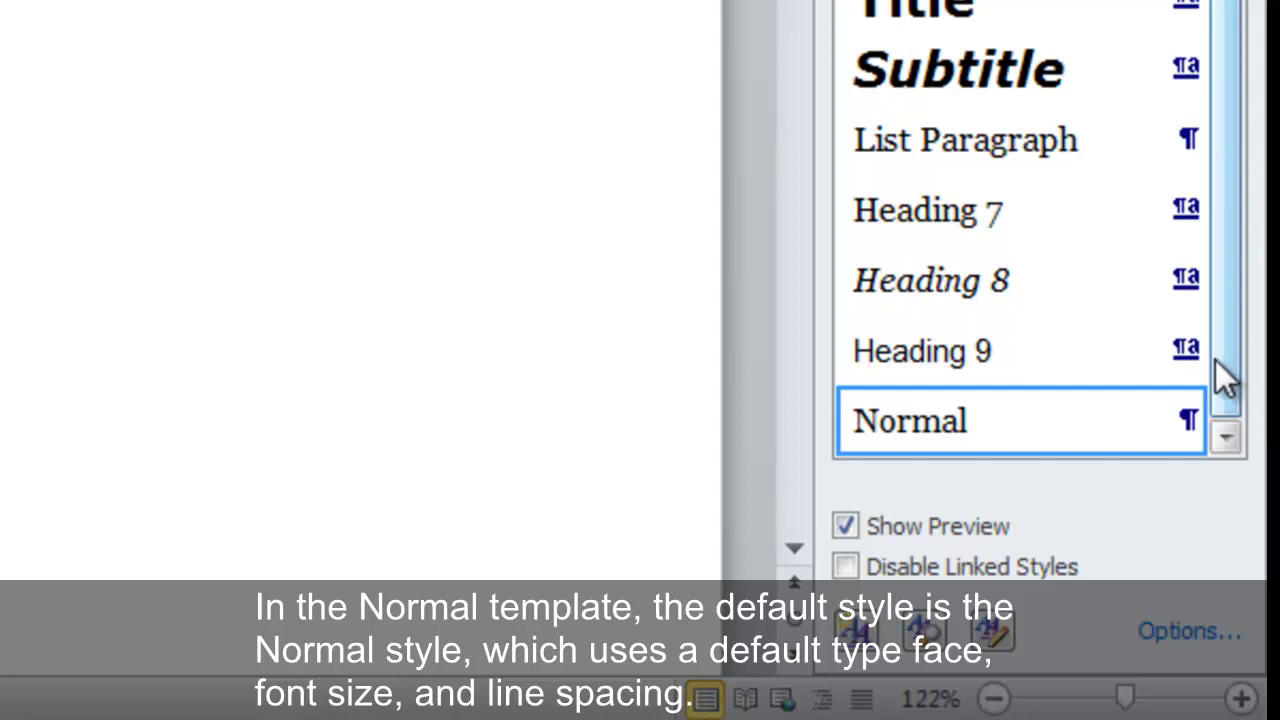
Step: Review the Normal style's settings (Georgia, 12), cancel without changes, and scroll the Styles list
{"action": "left_click", "coordinate": [1190, 421]}
{"action": "left_click", "coordinate": [1034, 168]}
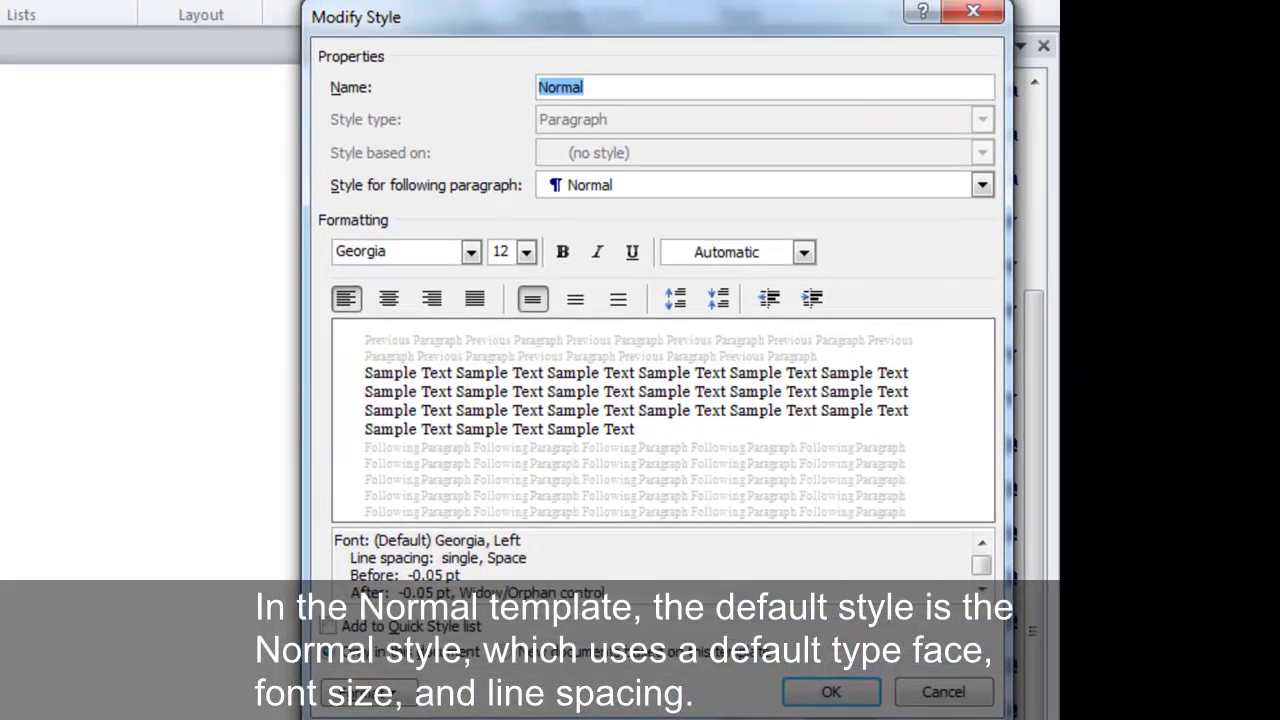
{"action": "left_click", "coordinate": [938, 698]}
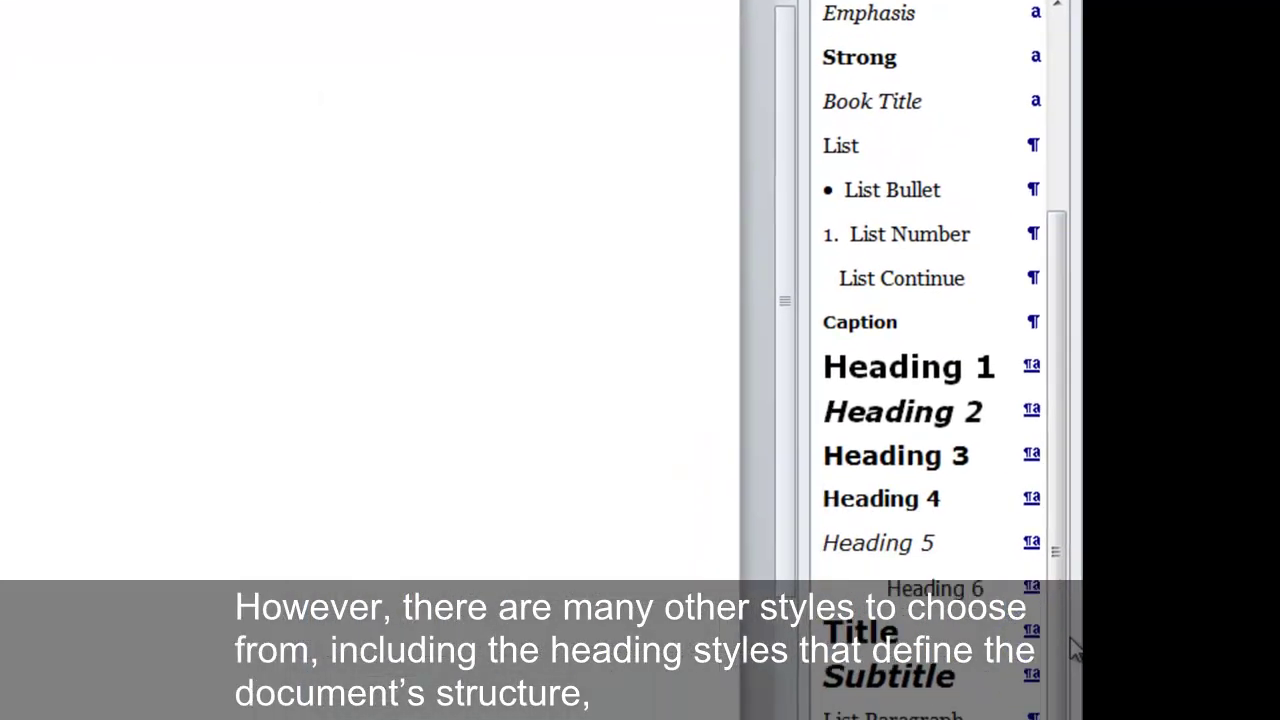
{"action": "left_click_drag", "start_coordinate": [1060, 640], "coordinate": [1069, 602]}
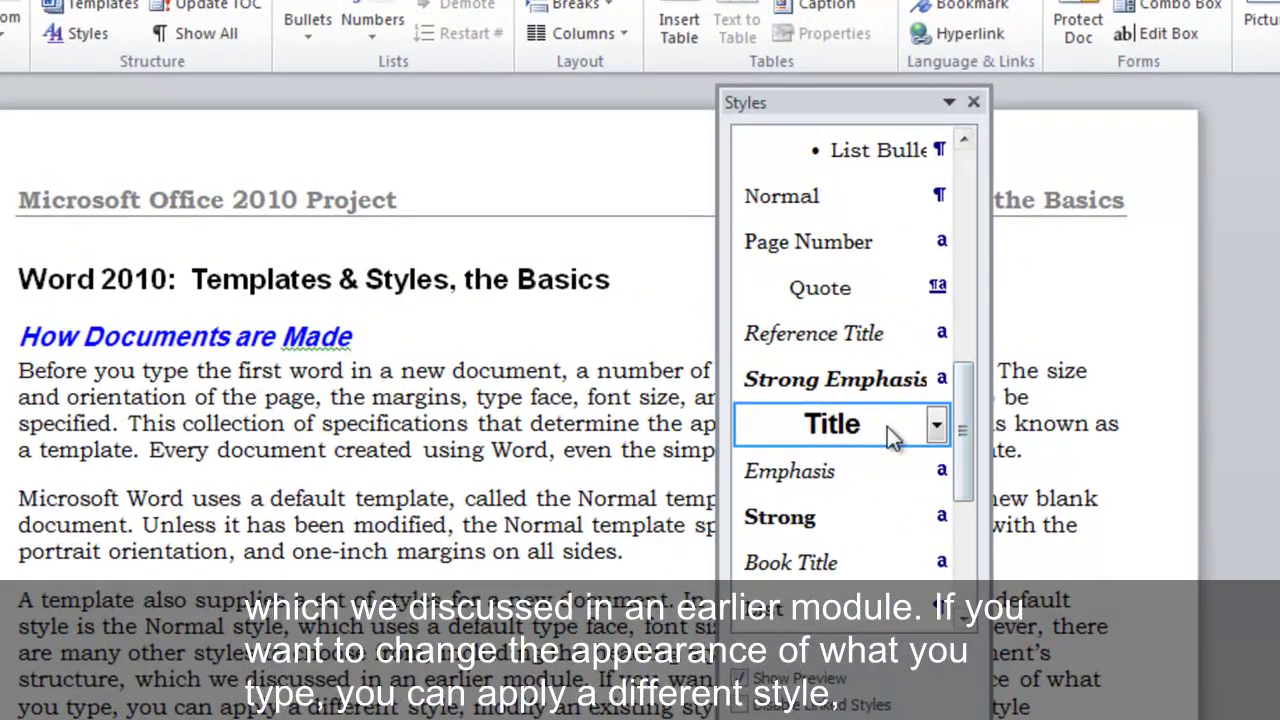
Step: Select the Title style and check its options, then open the Agency Letterhead.dotx template
{"action": "left_click", "coordinate": [802, 284]}
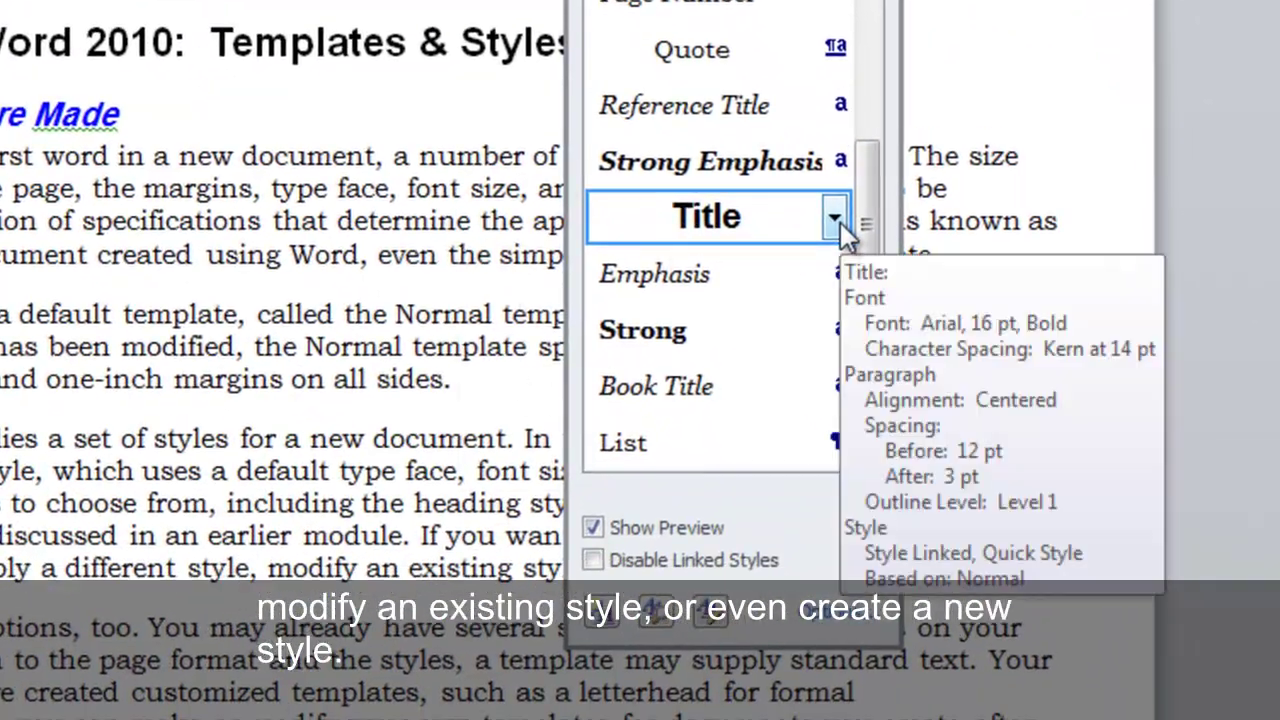
{"action": "left_click", "coordinate": [941, 428]}
{"action": "key", "text": "Escape"}
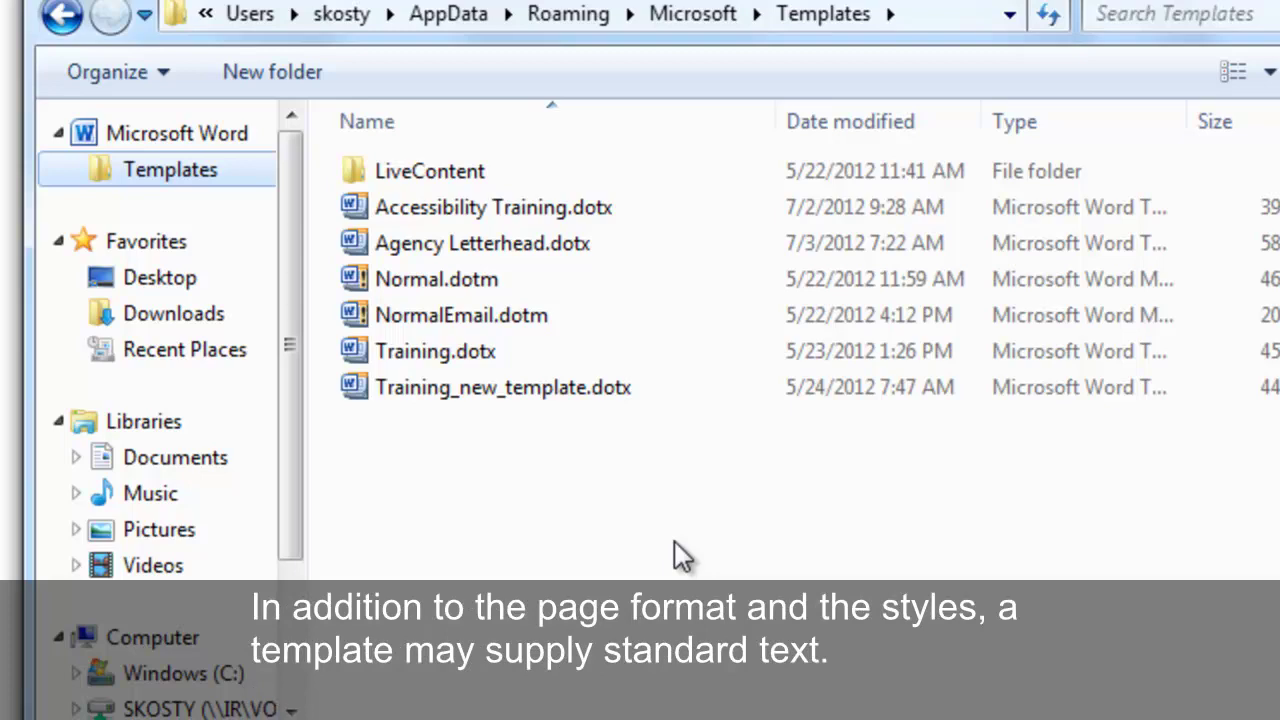
{"action": "double_click", "coordinate": [636, 243]}
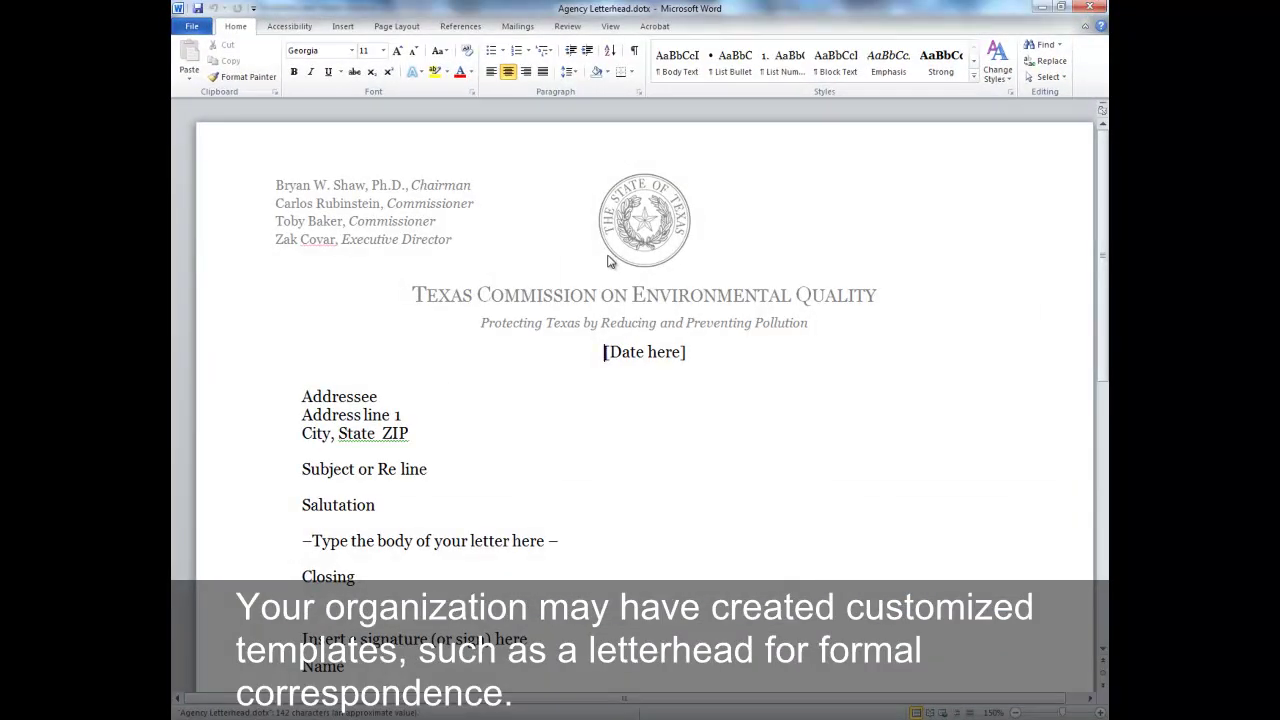
Step: Display the Styles list beside the Agency Letterhead template's letterhead
{"action": "left_click", "coordinate": [301, 30]}
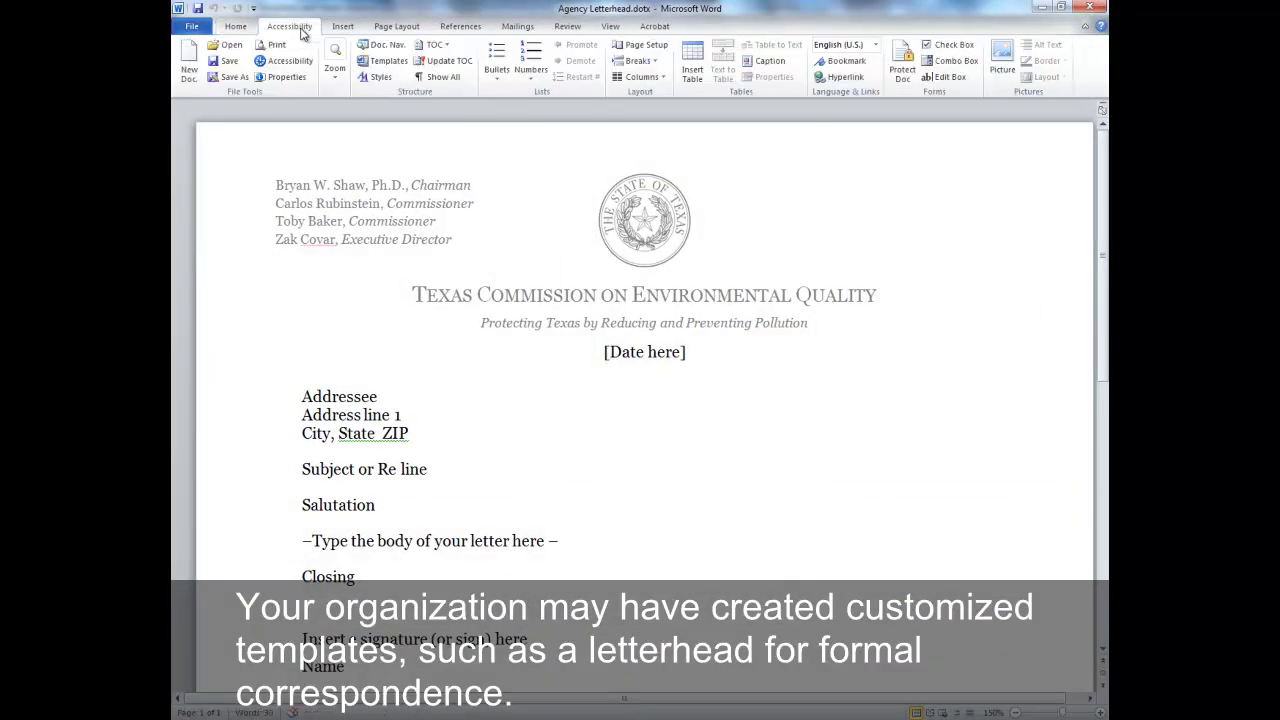
{"action": "left_click", "coordinate": [388, 83]}
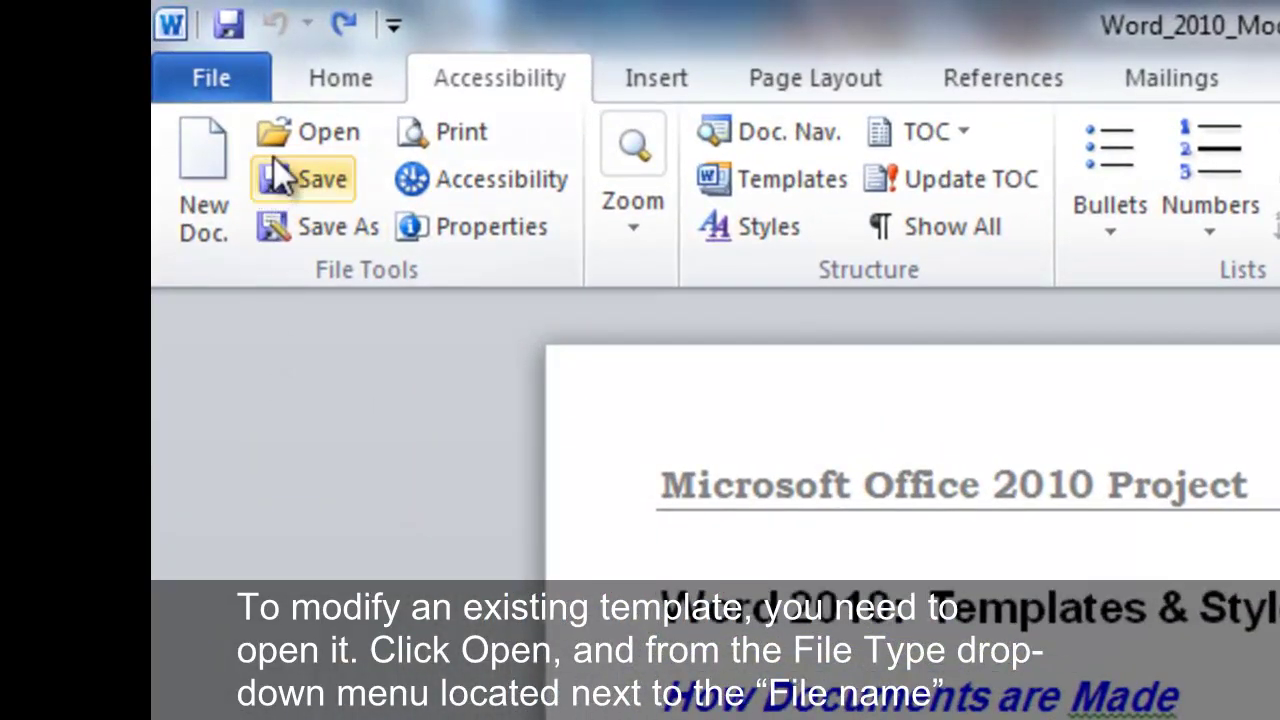
Step: Open the Accessibility Training.dotx template, filtering files to All Word Templates
{"action": "left_click", "coordinate": [294, 140]}
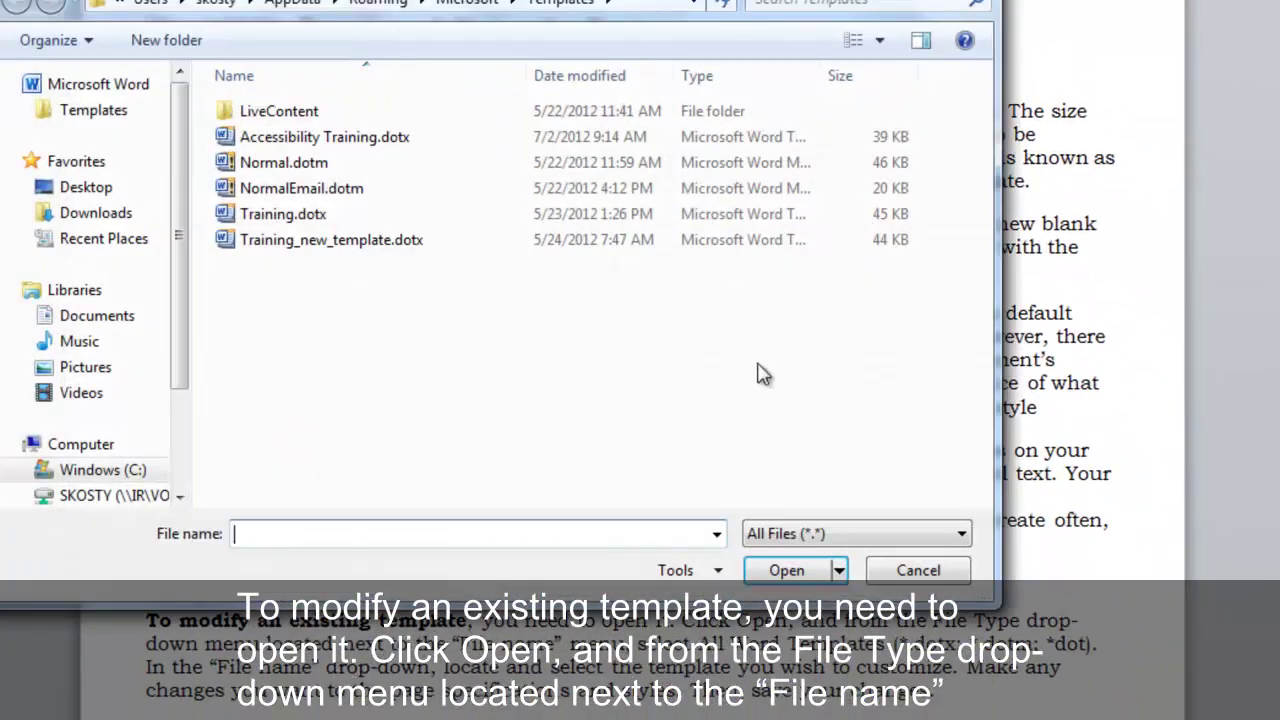
{"action": "left_click", "coordinate": [818, 532]}
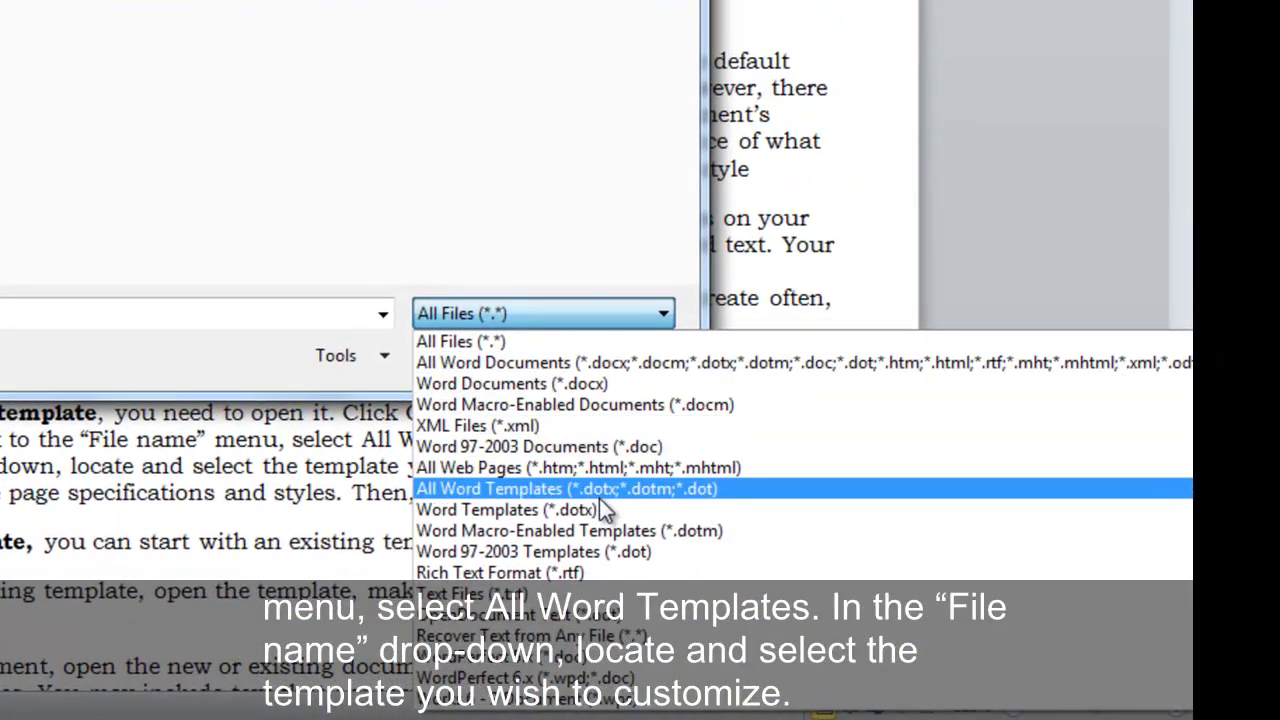
{"action": "left_click", "coordinate": [599, 494]}
{"action": "left_click", "coordinate": [383, 314]}
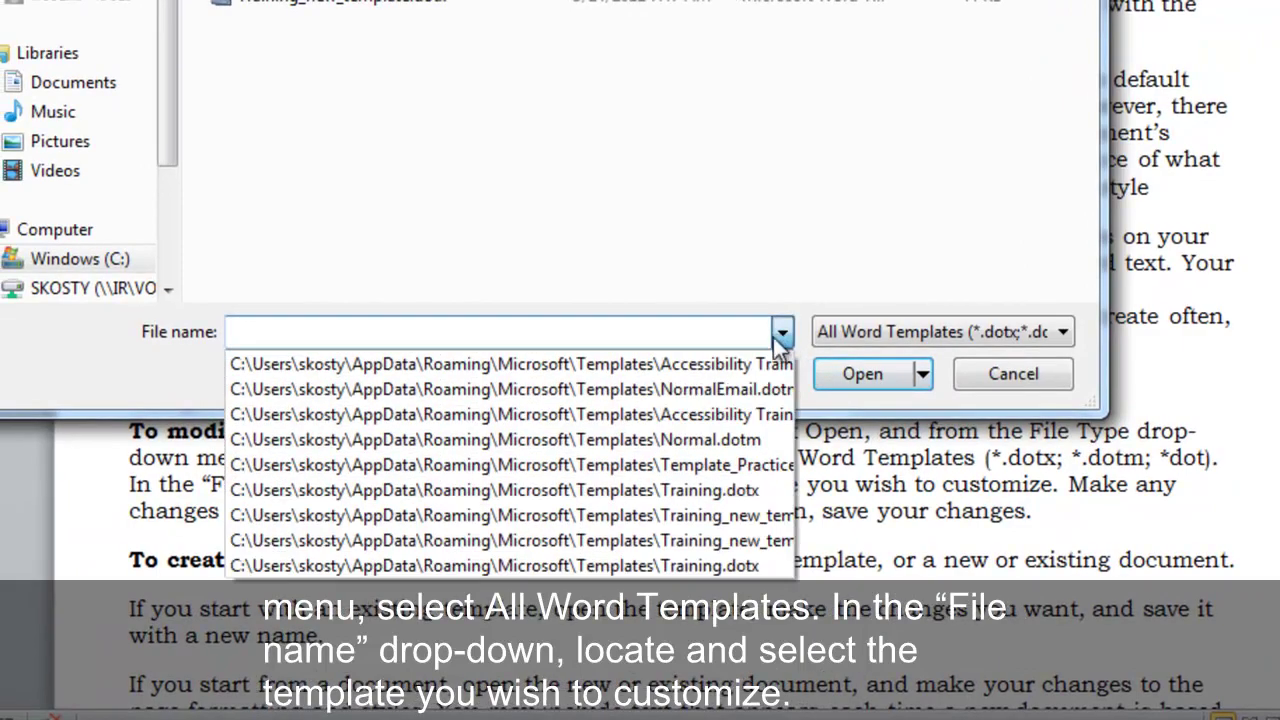
{"action": "left_click", "coordinate": [759, 362]}
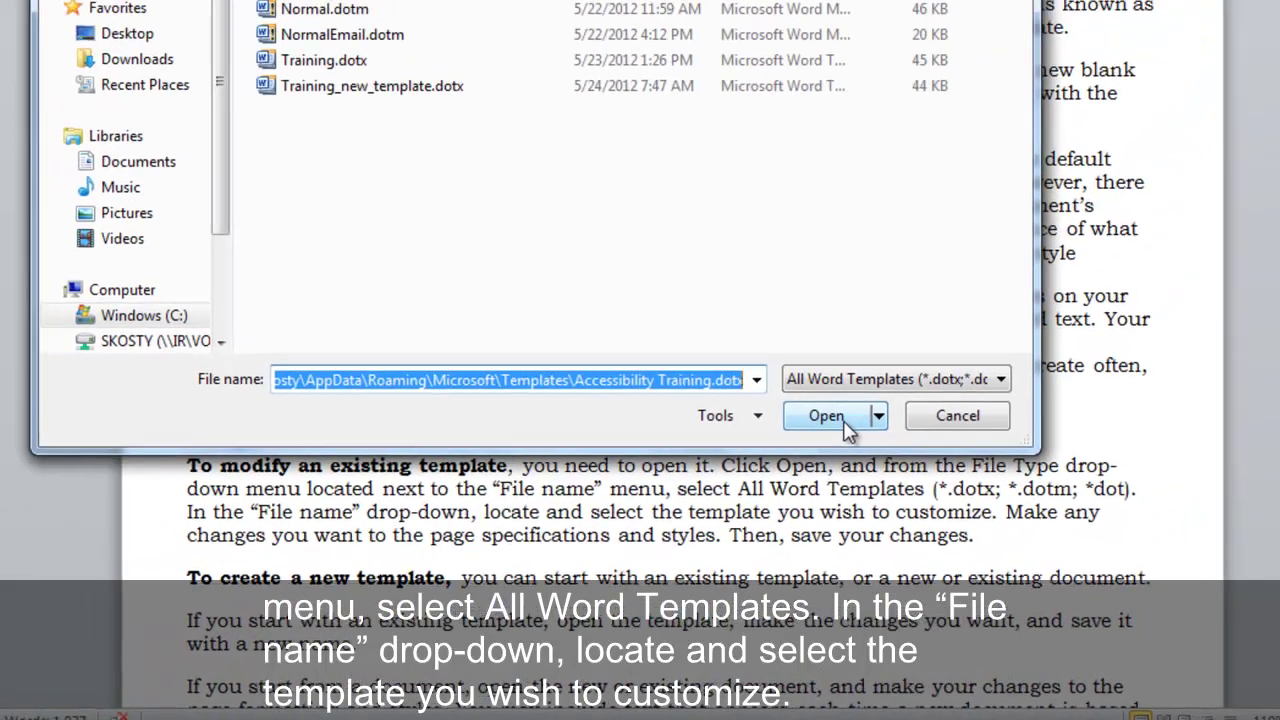
{"action": "left_click", "coordinate": [875, 376]}
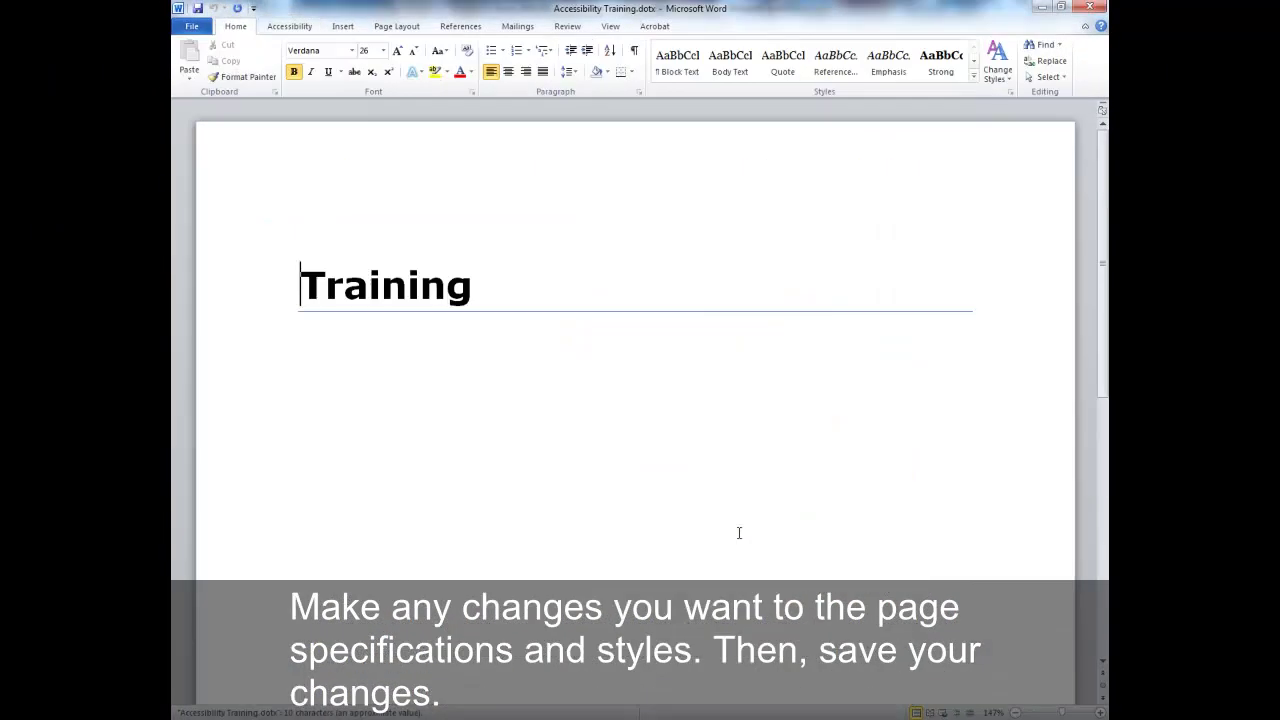
Step: Change the template heading to 'Accessibility Training' and save the template
{"action": "type", "text": "Accessib"}
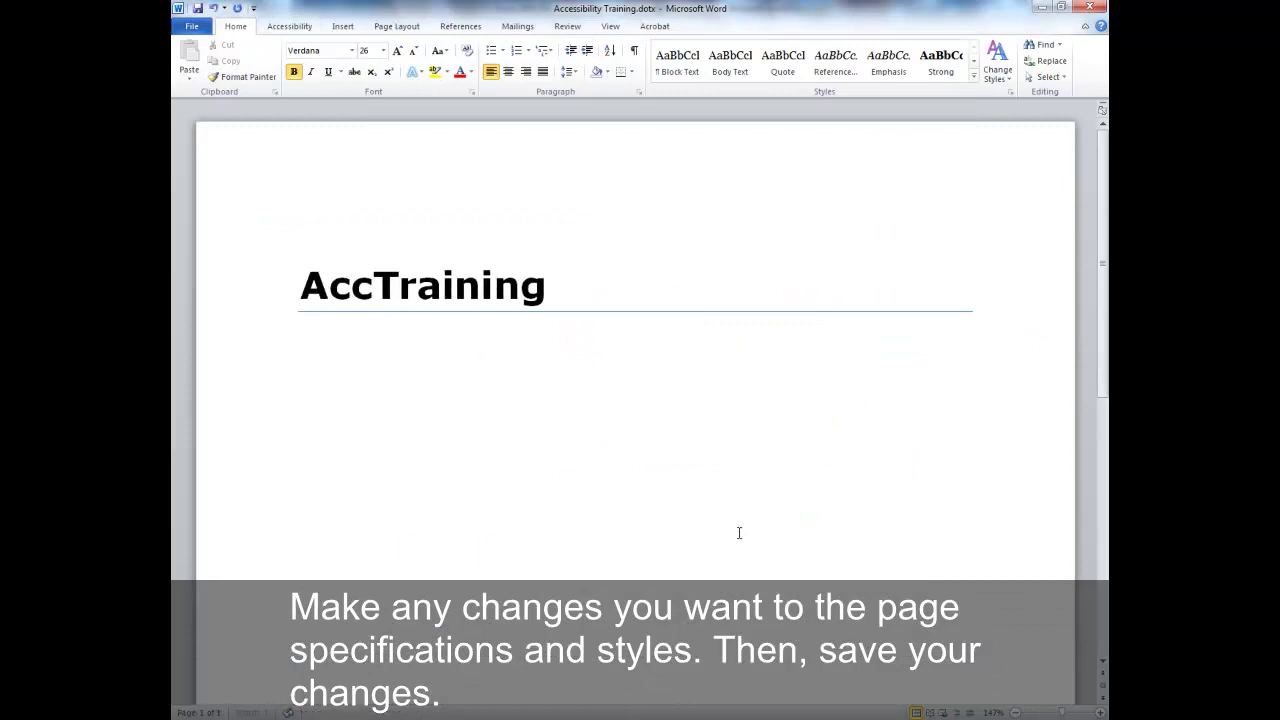
{"action": "type", "text": "ility"}
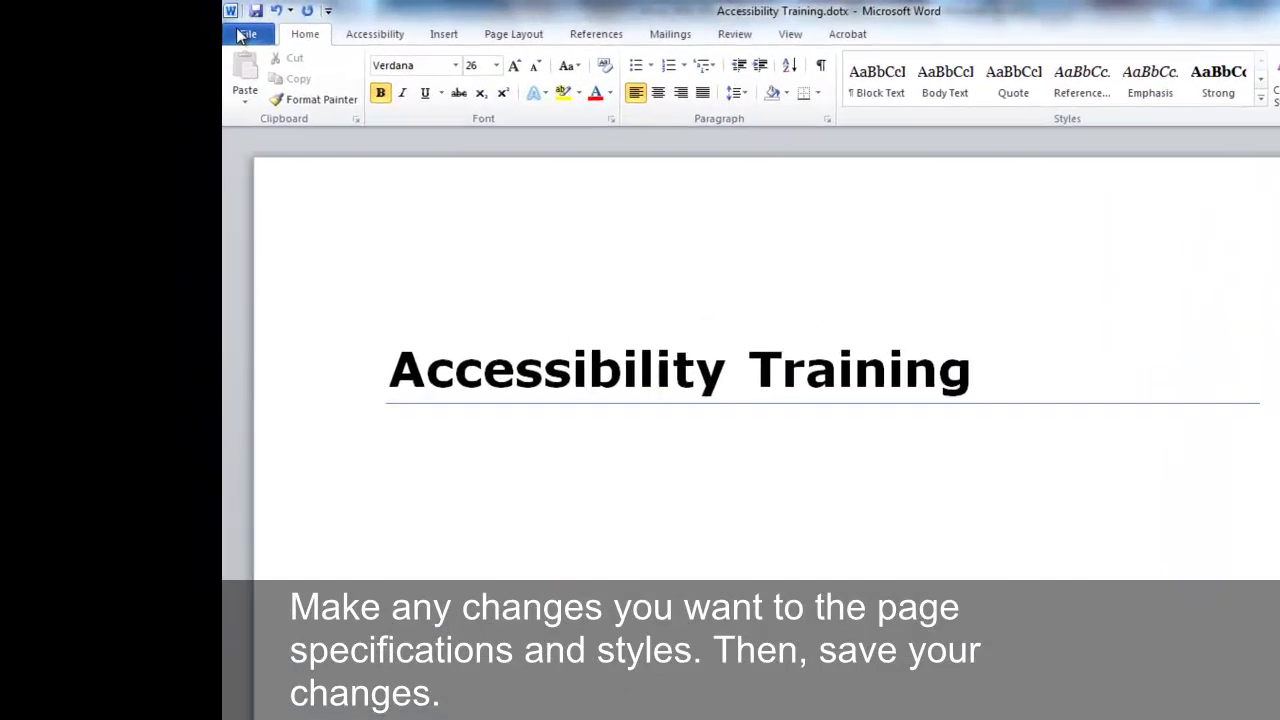
{"action": "left_click", "coordinate": [190, 26]}
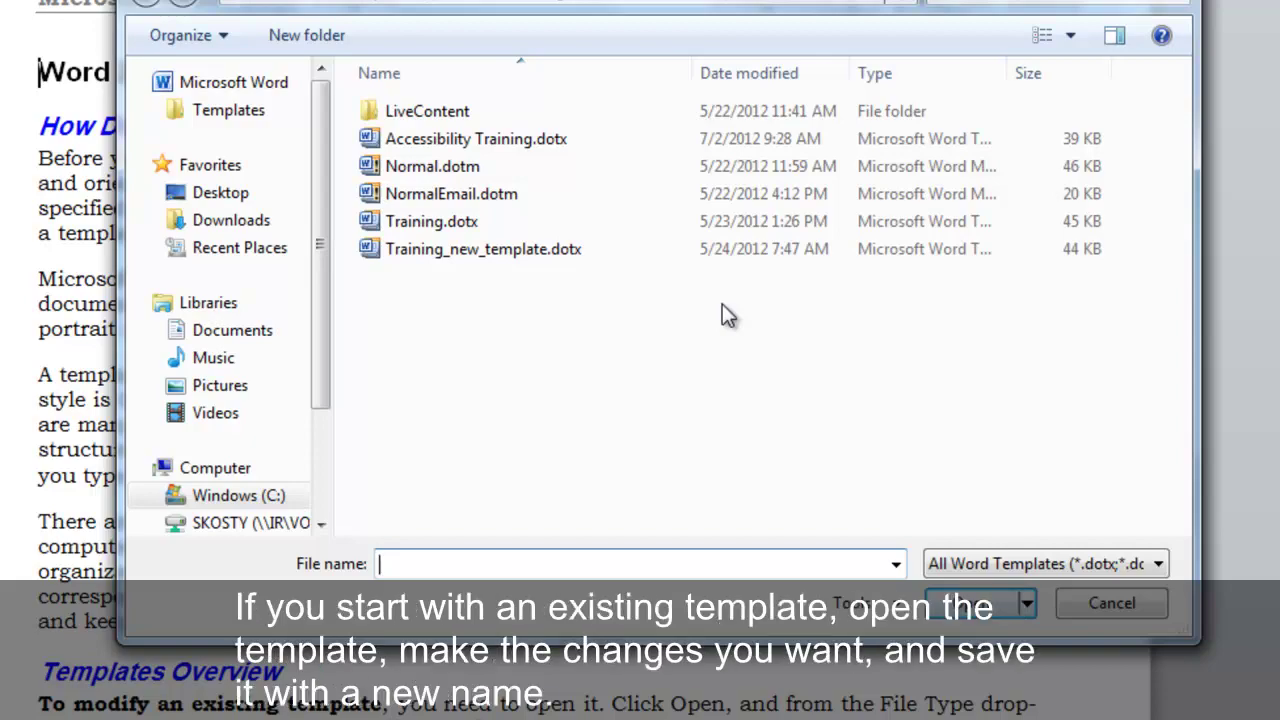
Step: Reopen Accessibility Training.dotx and start Save As in the project folder
{"action": "double_click", "coordinate": [554, 138]}
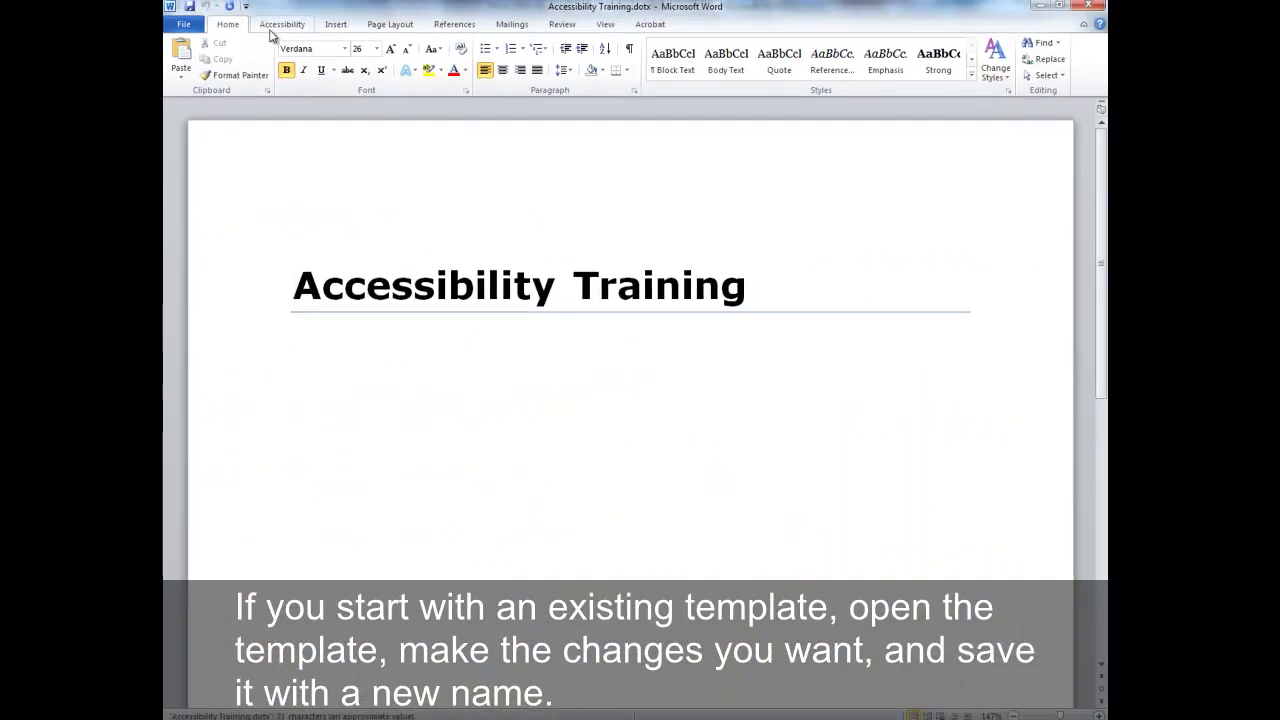
{"action": "left_click", "coordinate": [274, 28]}
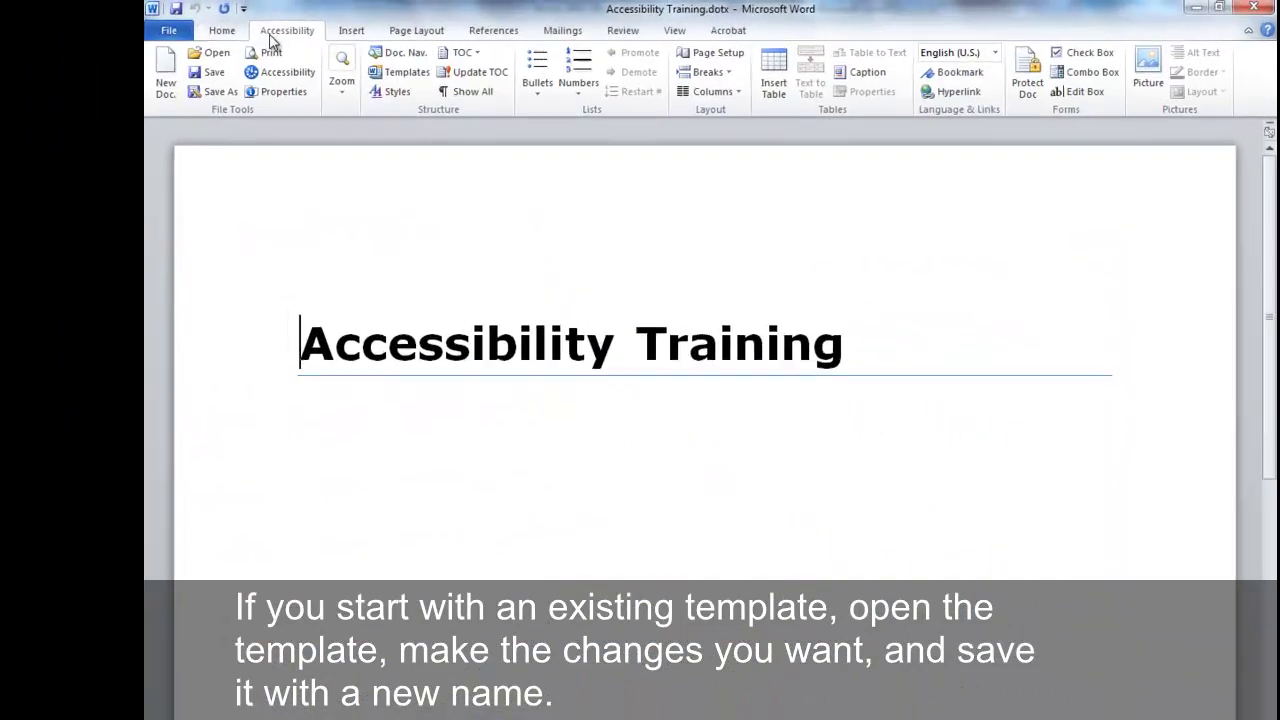
{"action": "left_click", "coordinate": [228, 79]}
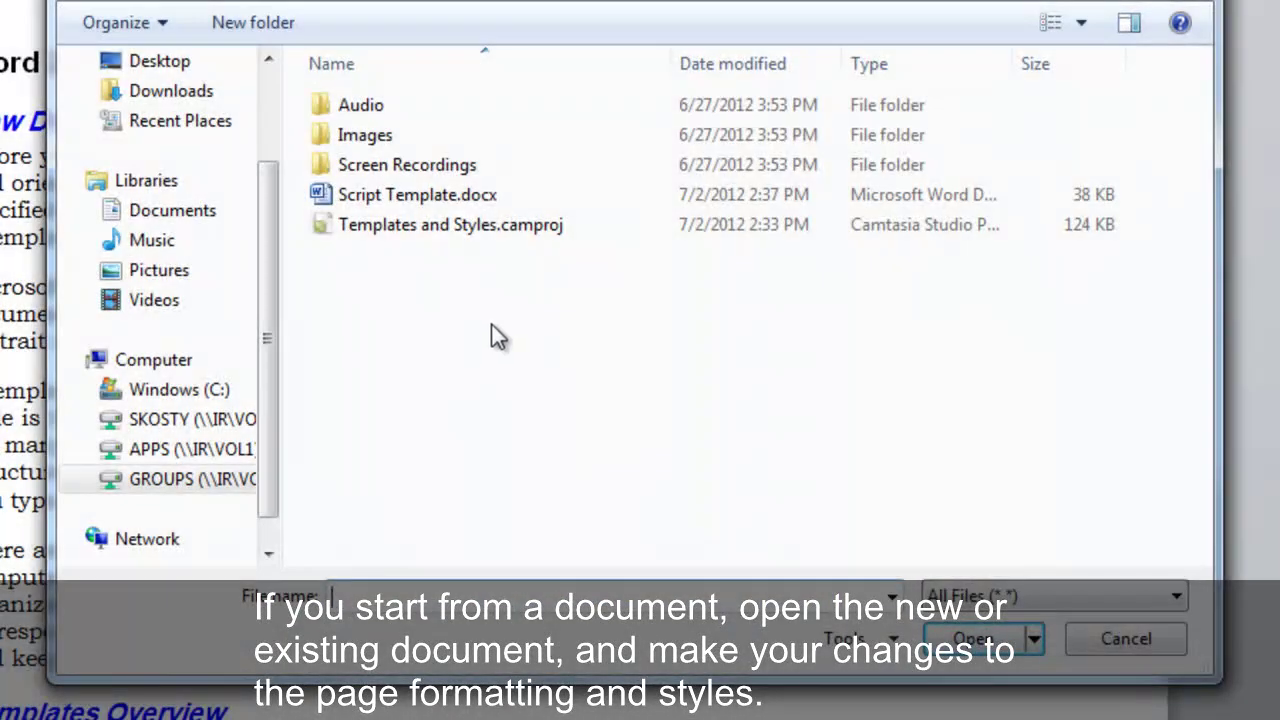
Step: Open Script Template.docx and style its 'Creating Accessible Documents in Microsoft Word 2010' title as Heading 1
{"action": "double_click", "coordinate": [484, 200]}
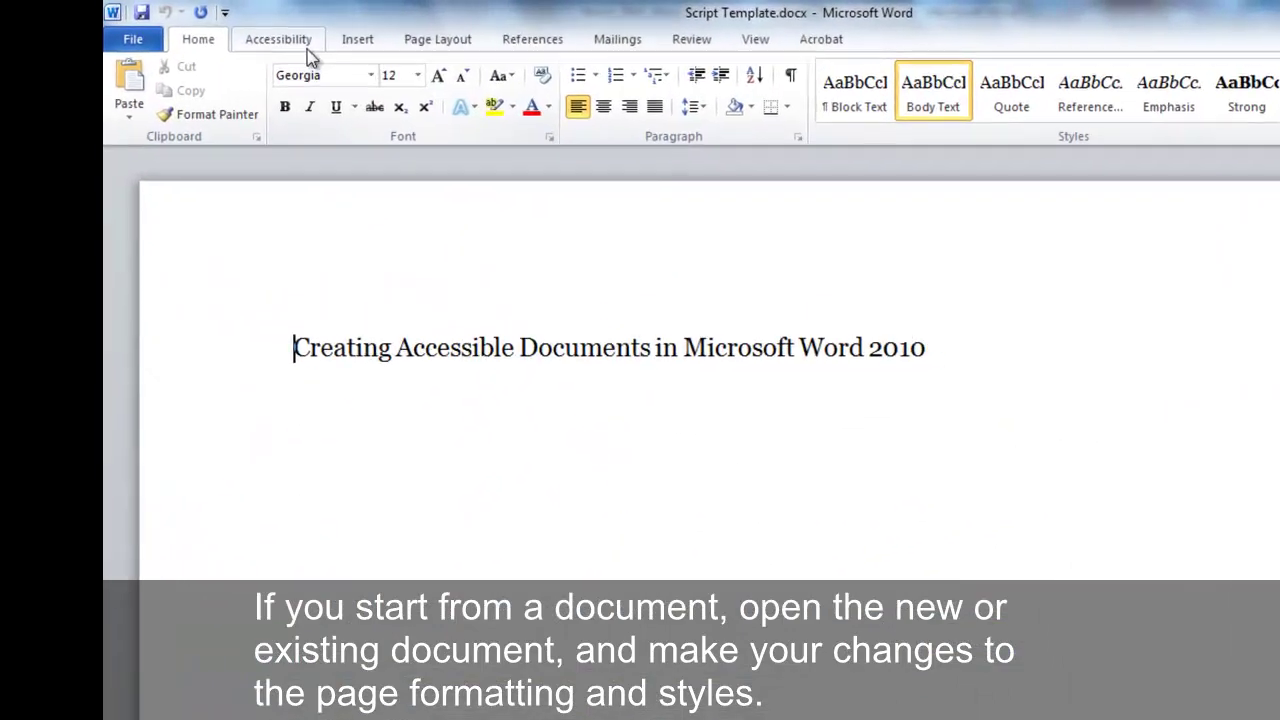
{"action": "left_click", "coordinate": [288, 18]}
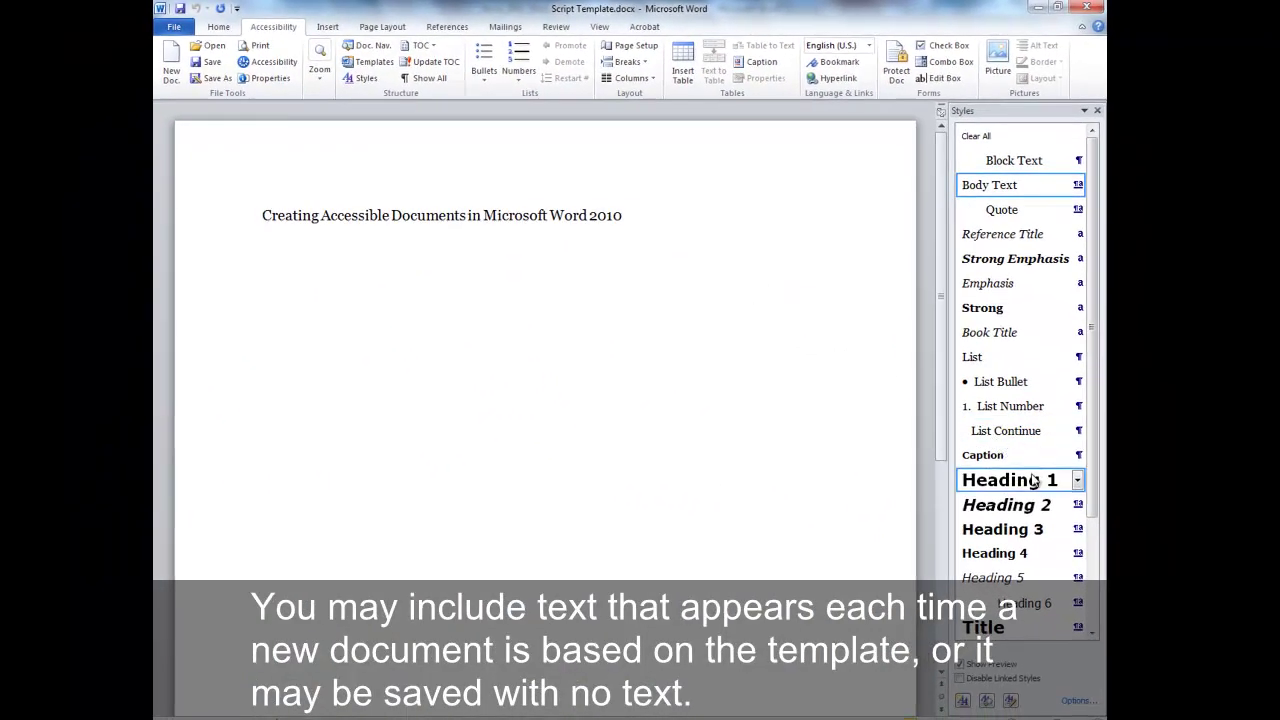
{"action": "left_click", "coordinate": [1035, 482]}
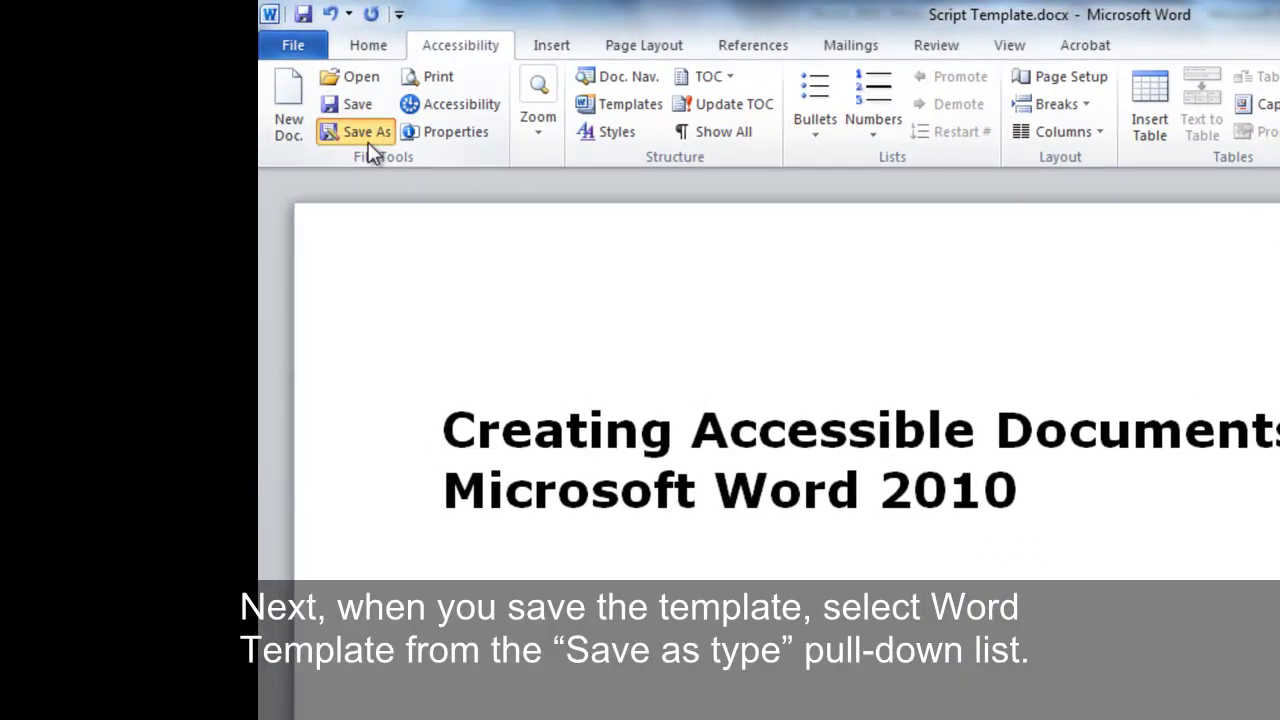
Step: Save the document as Script Template.dotx using the Word Template (*.dotx) file type
{"action": "left_click", "coordinate": [218, 79]}
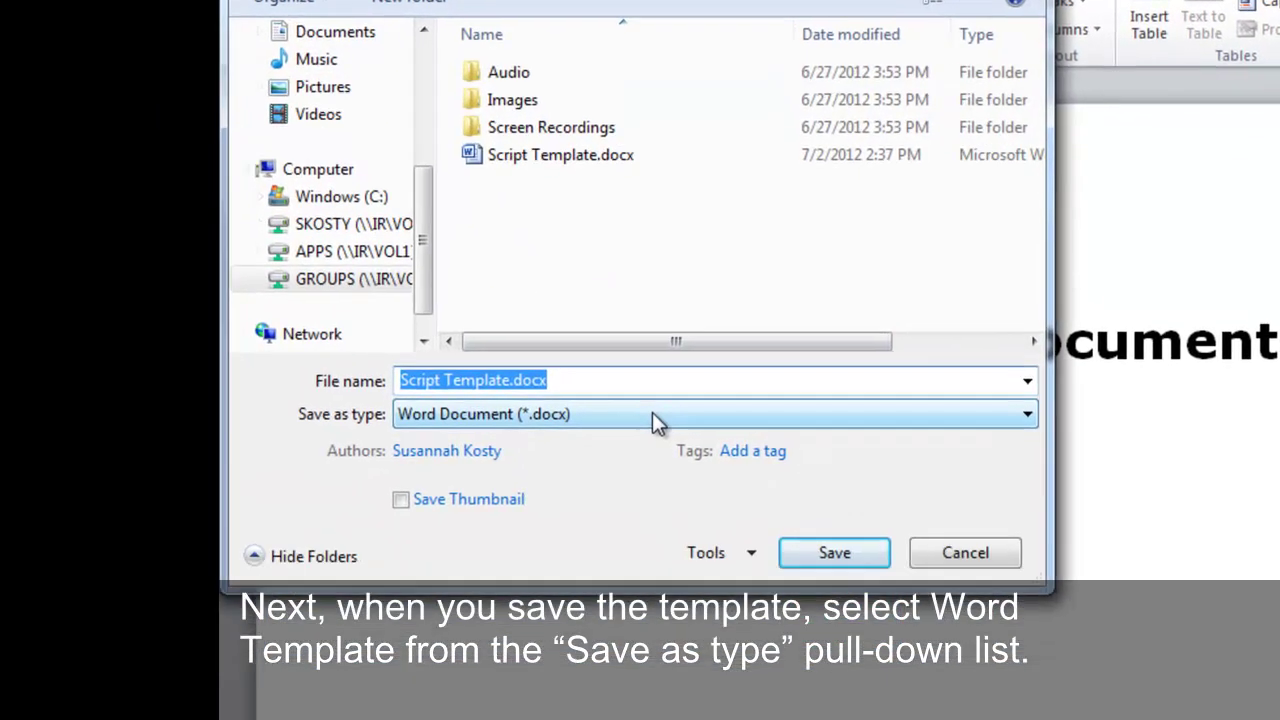
{"action": "left_click", "coordinate": [670, 486]}
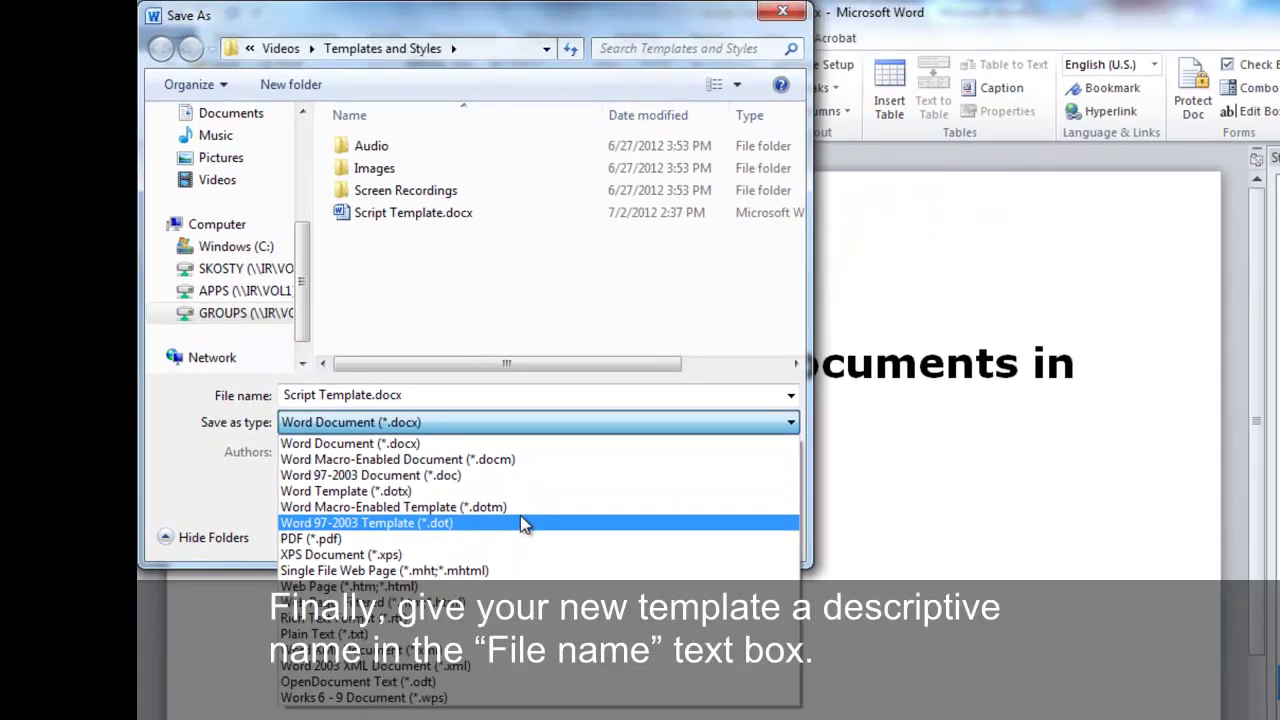
{"action": "left_click", "coordinate": [530, 491]}
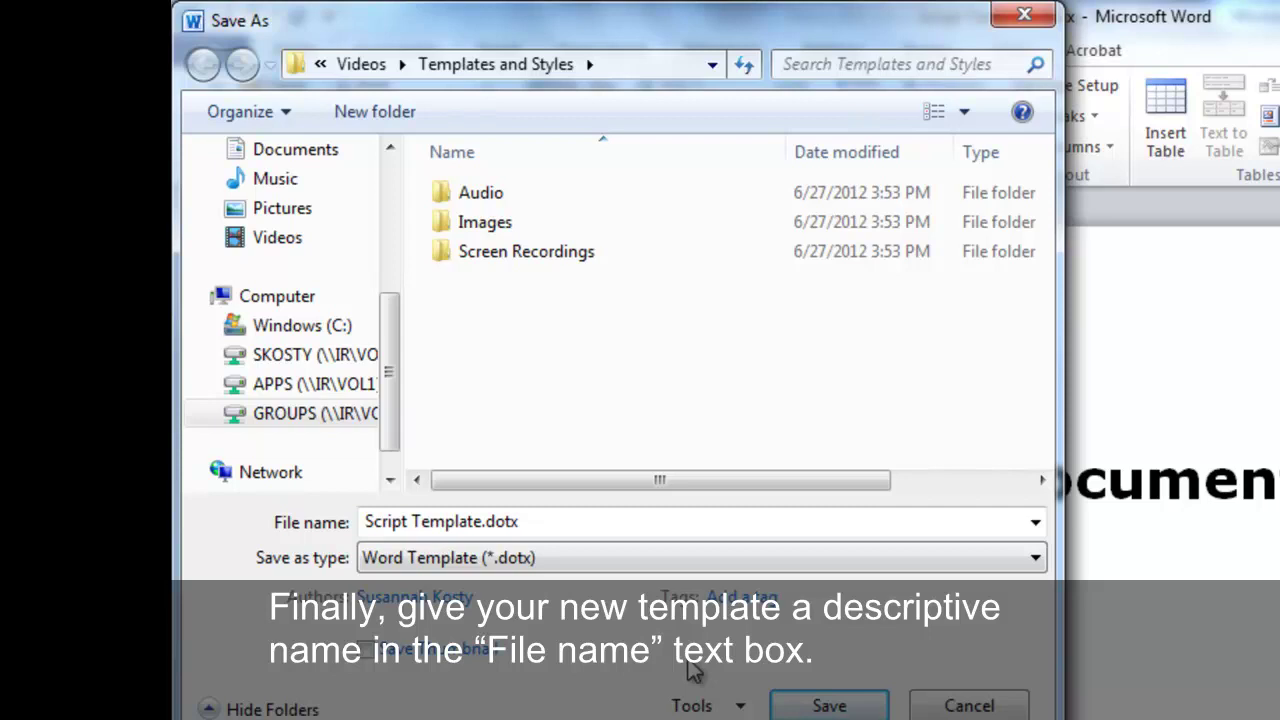
{"action": "left_click", "coordinate": [831, 705]}
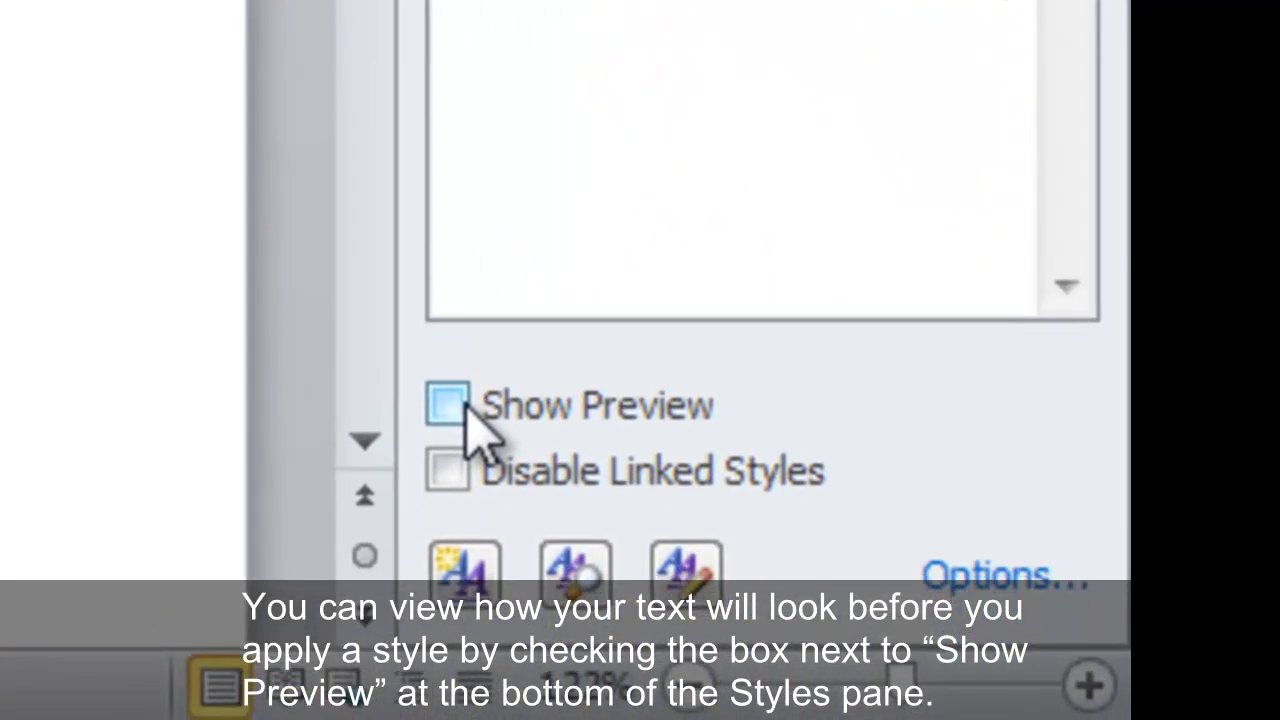
Step: Turn on Show Preview in the Styles pane
{"action": "left_click", "coordinate": [448, 405]}
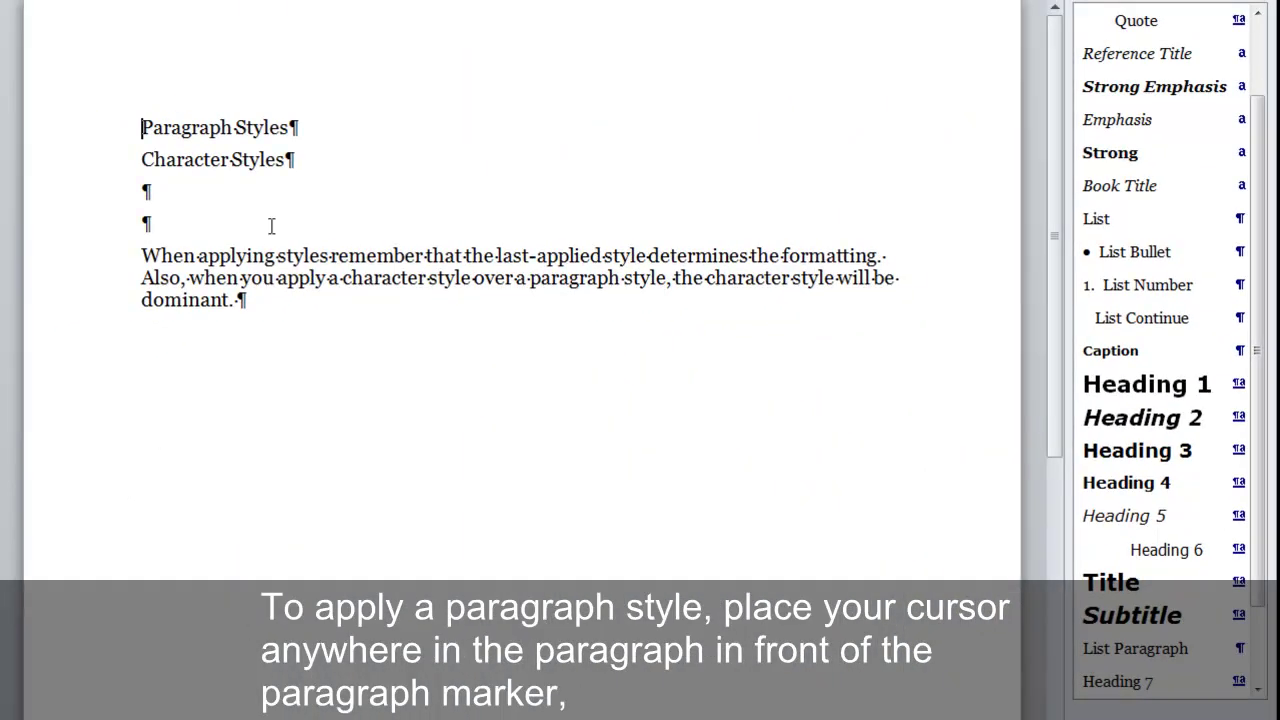
Step: Apply Heading 2 to the Paragraph Styles line and Emphasis to the Character Styles line
{"action": "left_click", "coordinate": [291, 127]}
{"action": "left_click", "coordinate": [1130, 425]}
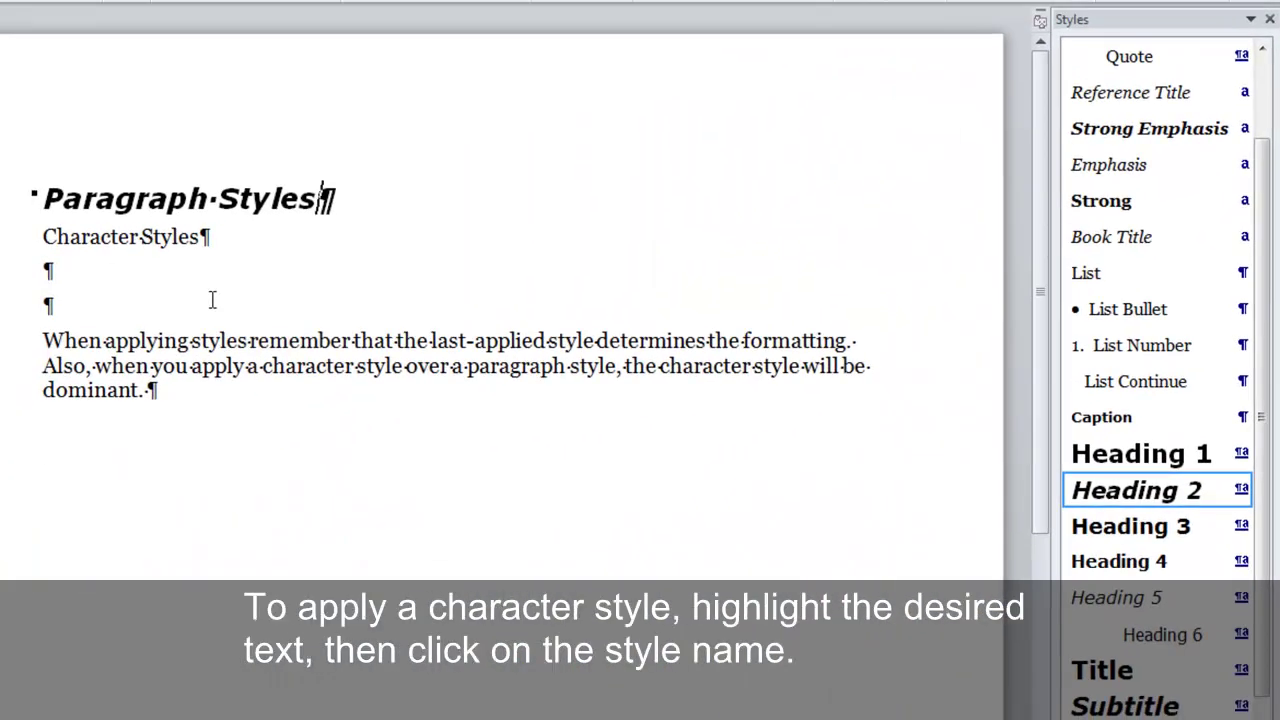
{"action": "left_click_drag", "start_coordinate": [200, 238], "coordinate": [42, 240]}
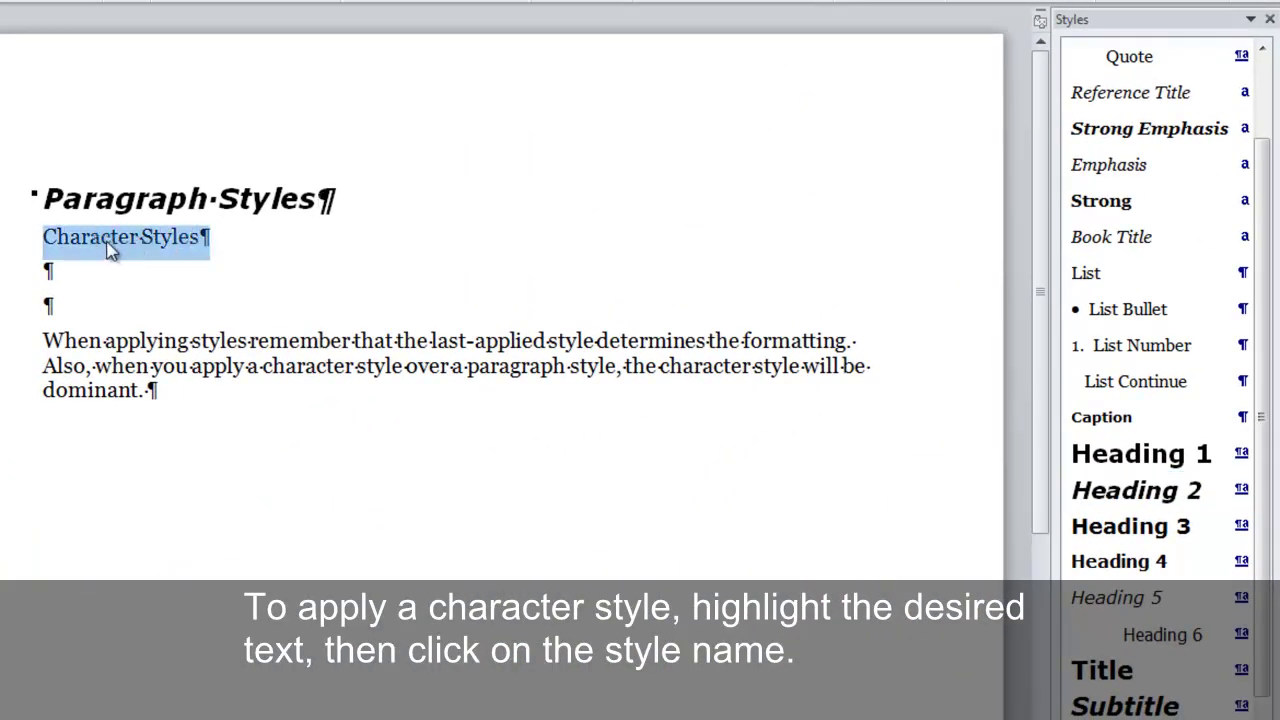
{"action": "left_click", "coordinate": [1143, 170]}
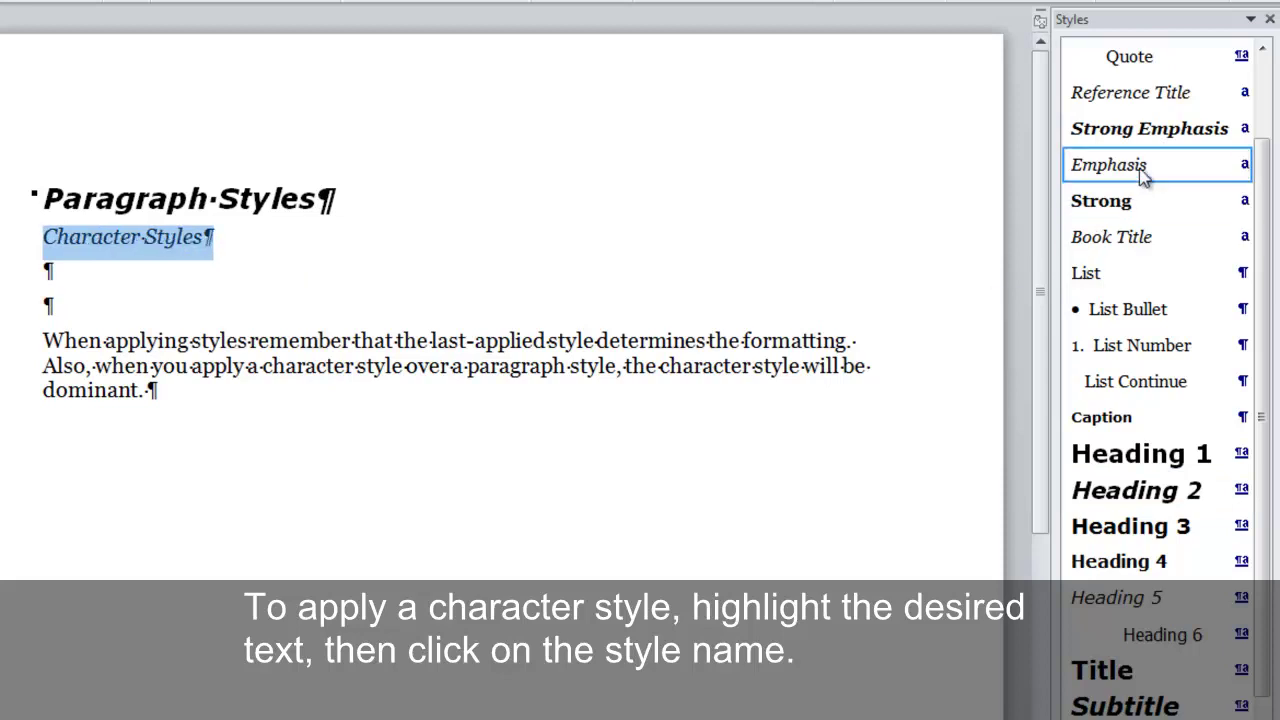
Step: Format the body paragraph as Heading 4 and apply Emphasis to its closing phrase
{"action": "left_click", "coordinate": [236, 368]}
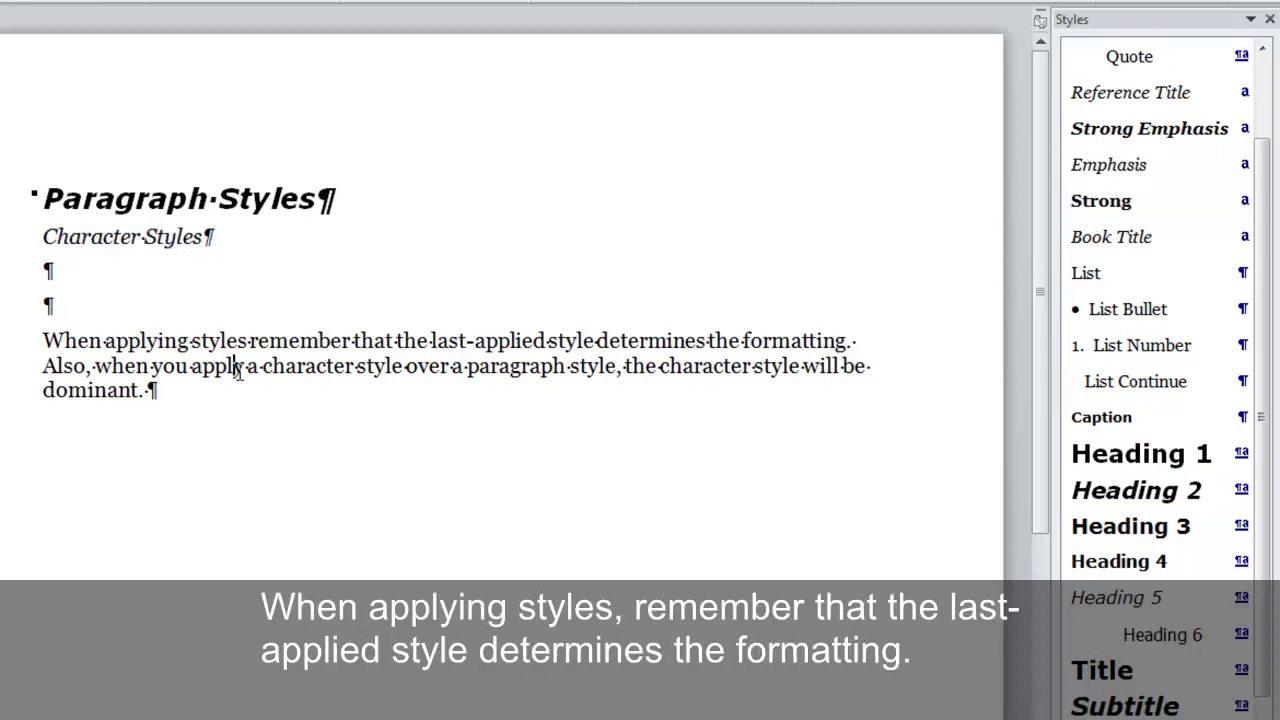
{"action": "left_click", "coordinate": [1108, 559]}
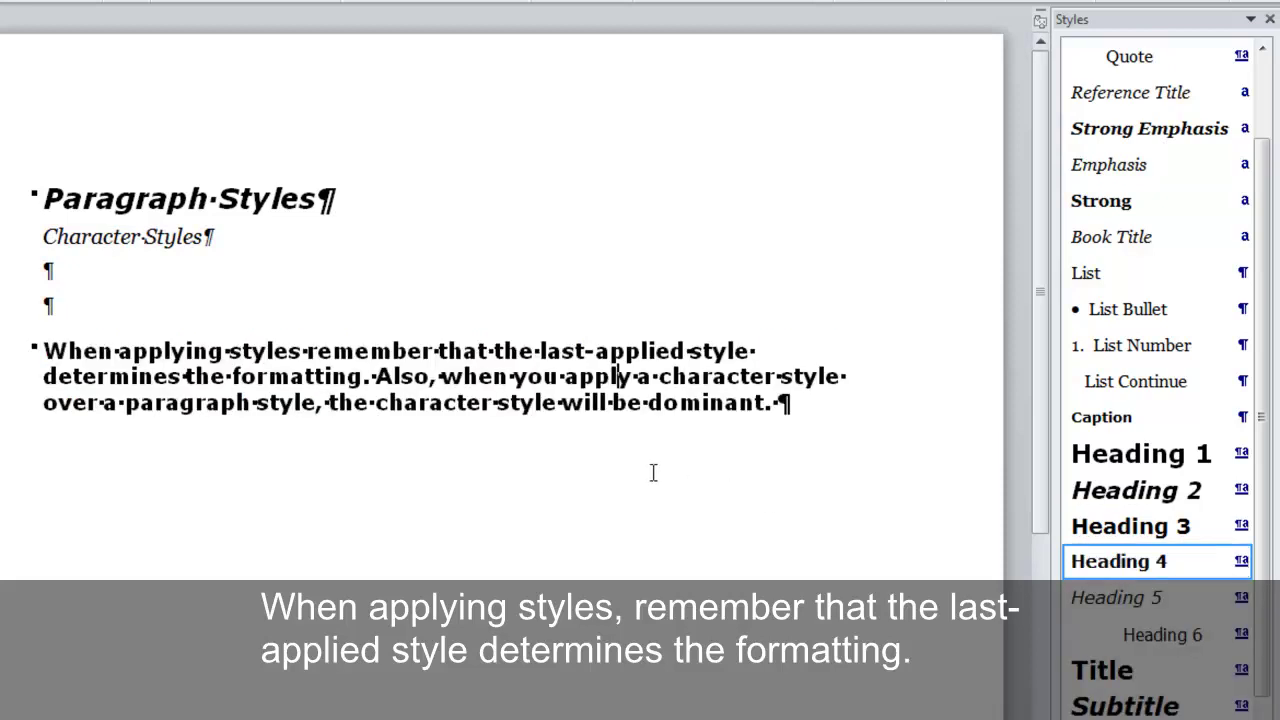
{"action": "left_click_drag", "start_coordinate": [316, 403], "coordinate": [756, 420]}
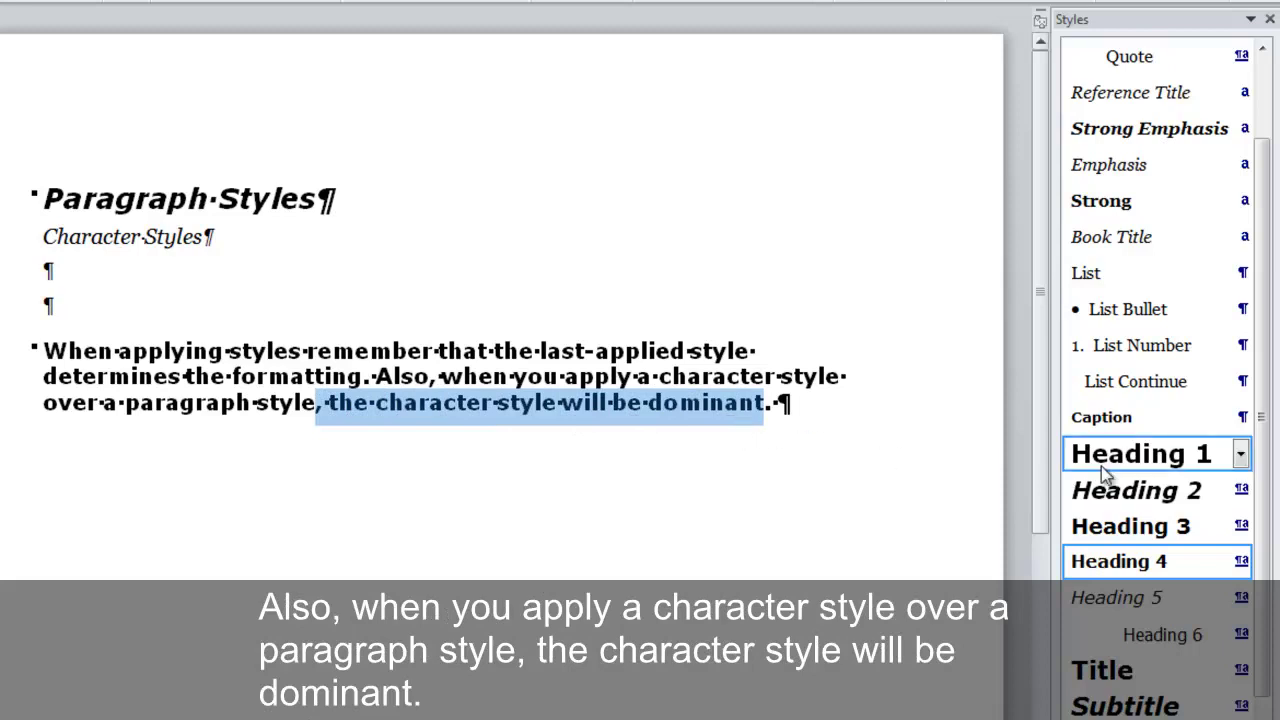
{"action": "left_click", "coordinate": [1183, 178]}
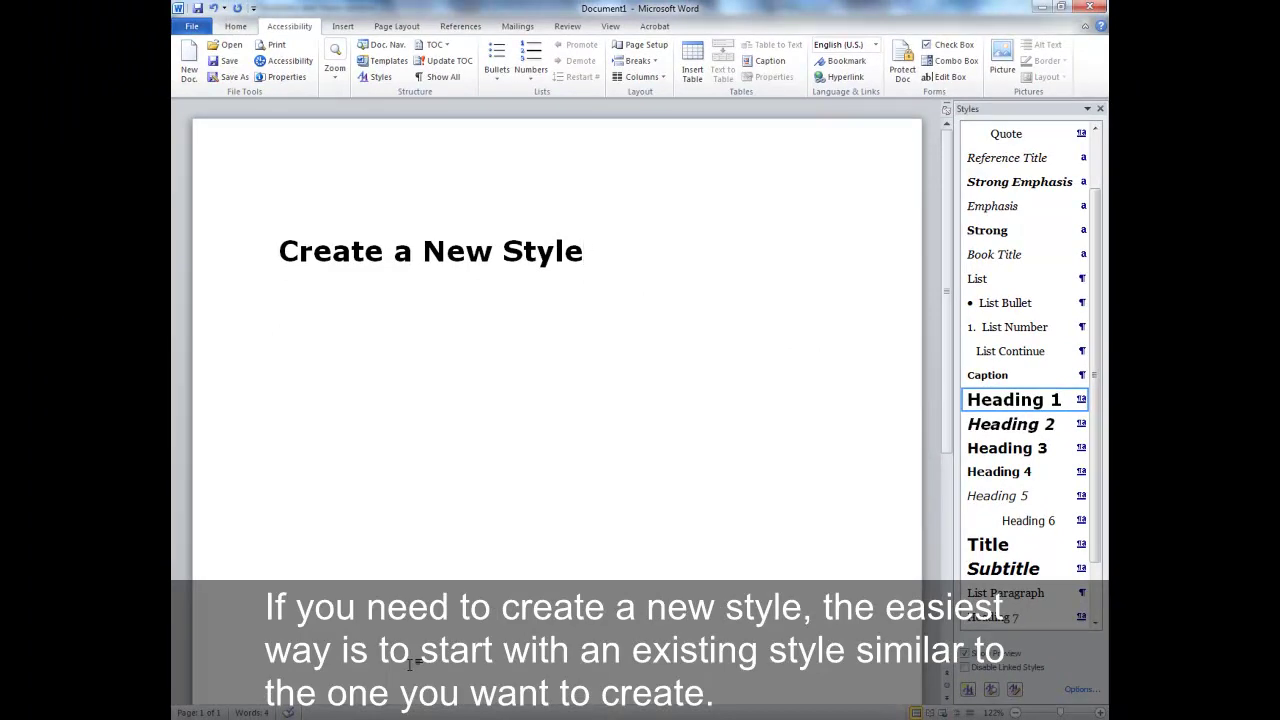
Step: Set the title to Heading 3 and create a style named 'New Style' based on it, keeping Verdana
{"action": "left_click", "coordinate": [1017, 432]}
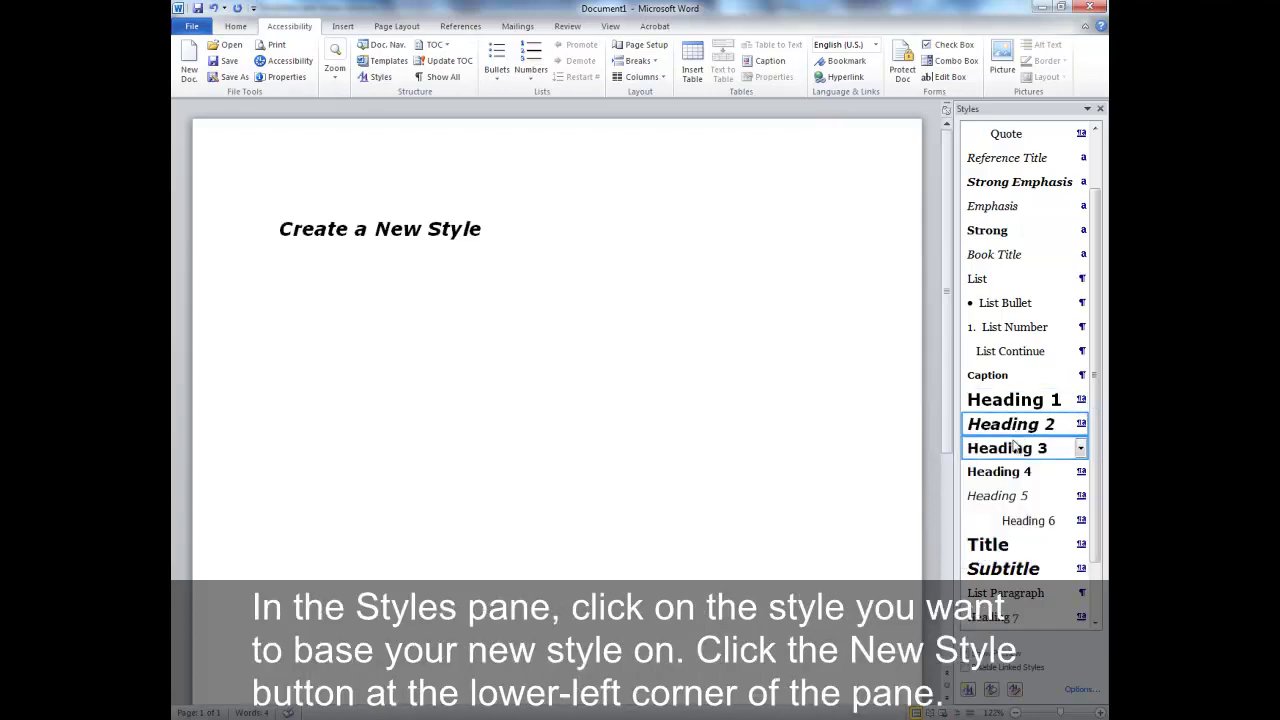
{"action": "left_click", "coordinate": [1014, 450]}
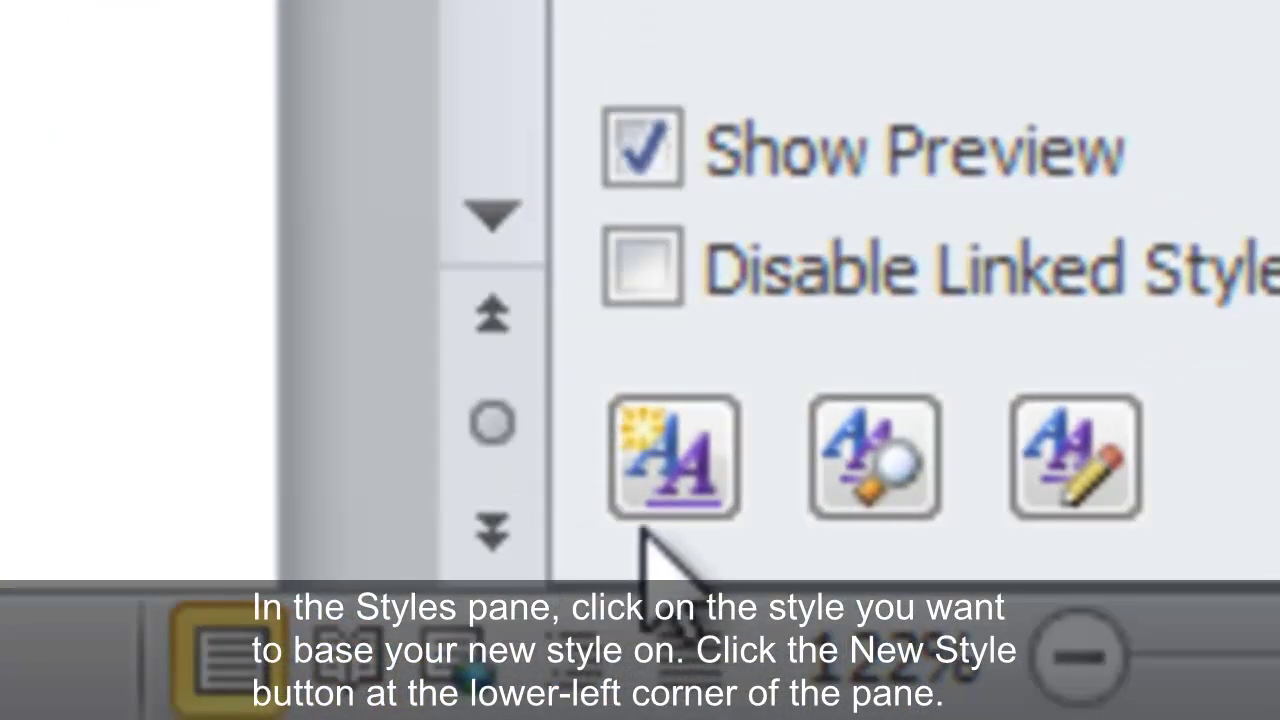
{"action": "left_click", "coordinate": [678, 505]}
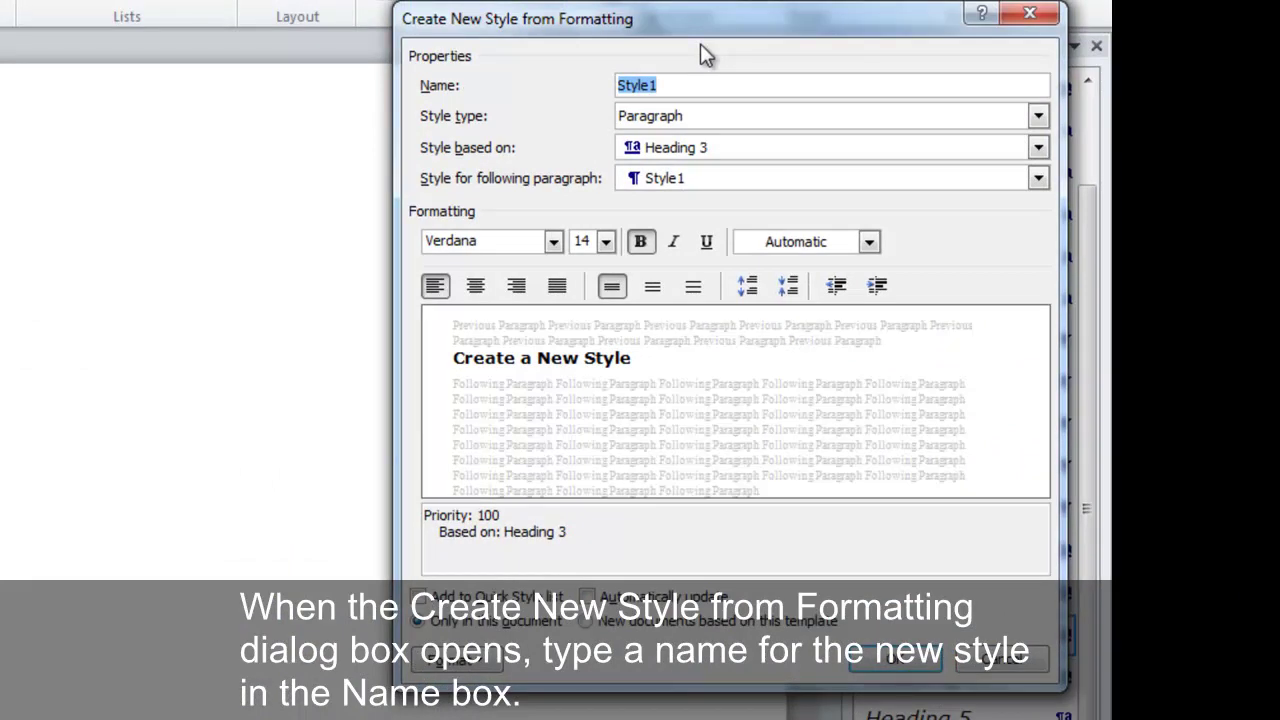
{"action": "type", "text": "New"}
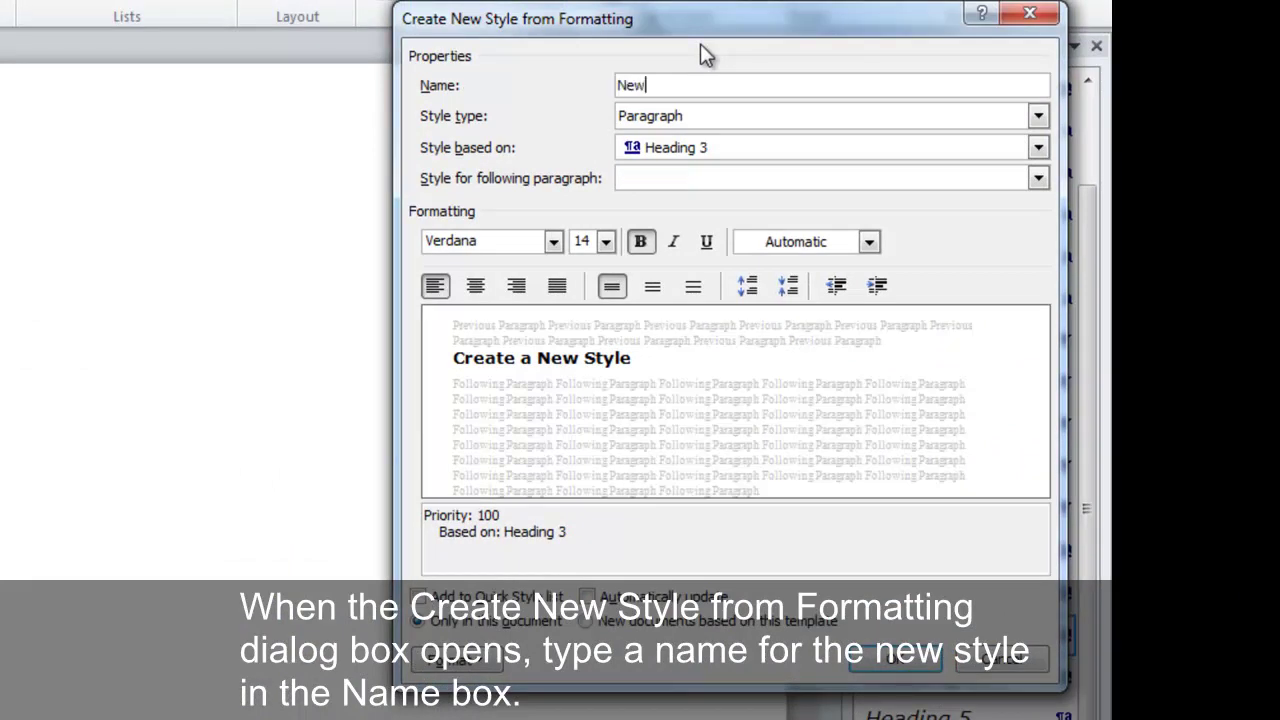
{"action": "type", "text": " Style"}
{"action": "left_click", "coordinate": [553, 241]}
{"action": "left_click", "coordinate": [553, 241]}
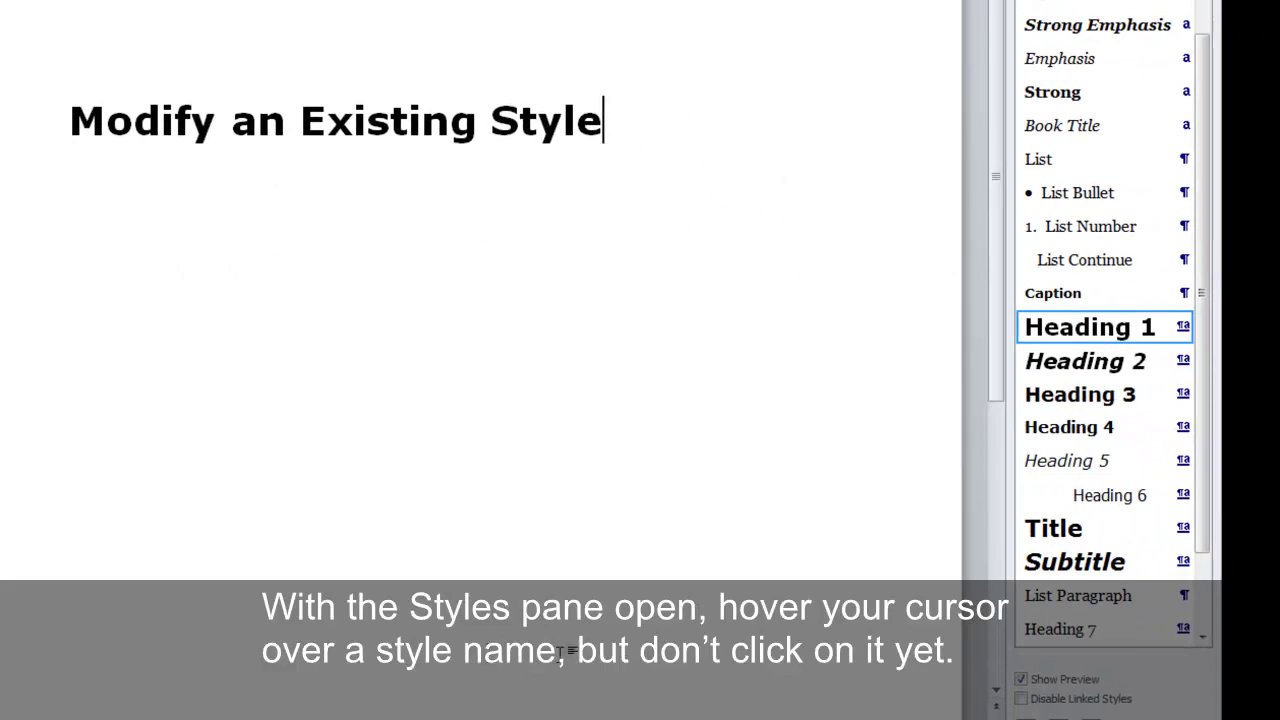
Step: Choose Modify from the Heading 1 style's drop-down menu in the Styles pane
{"action": "mouse_move", "coordinate": [1088, 333]}
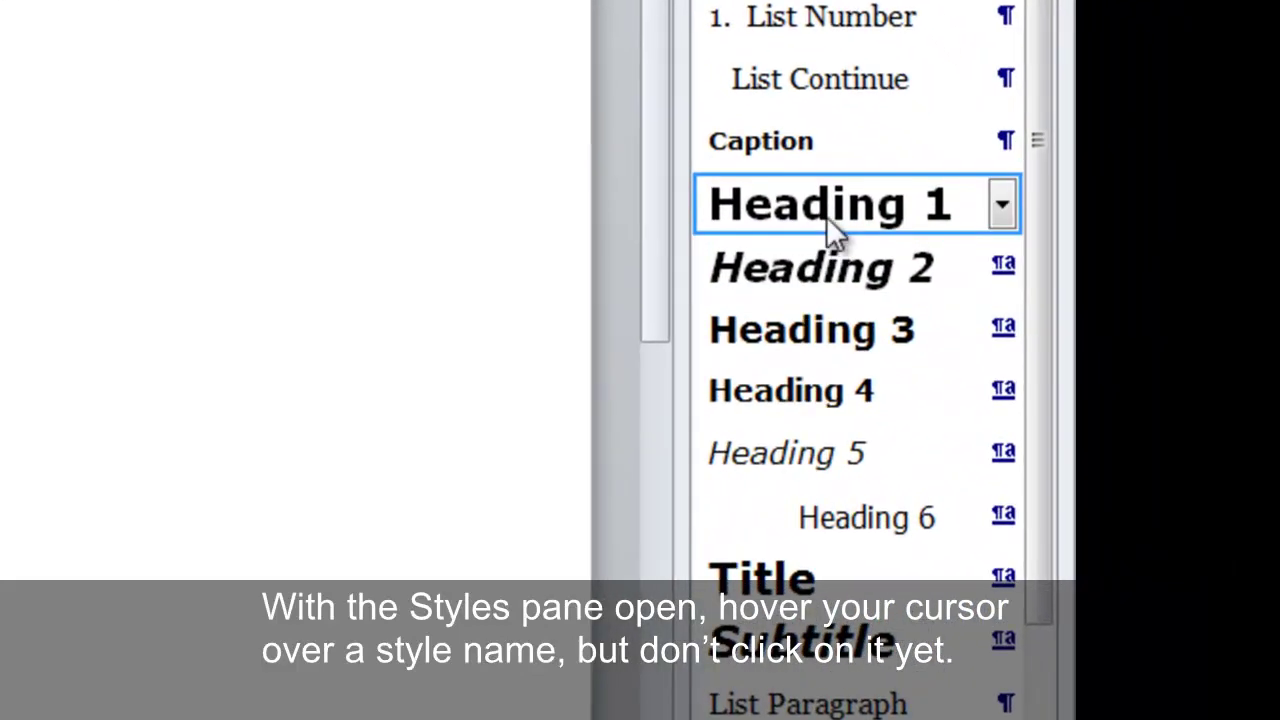
{"action": "mouse_move", "coordinate": [828, 222]}
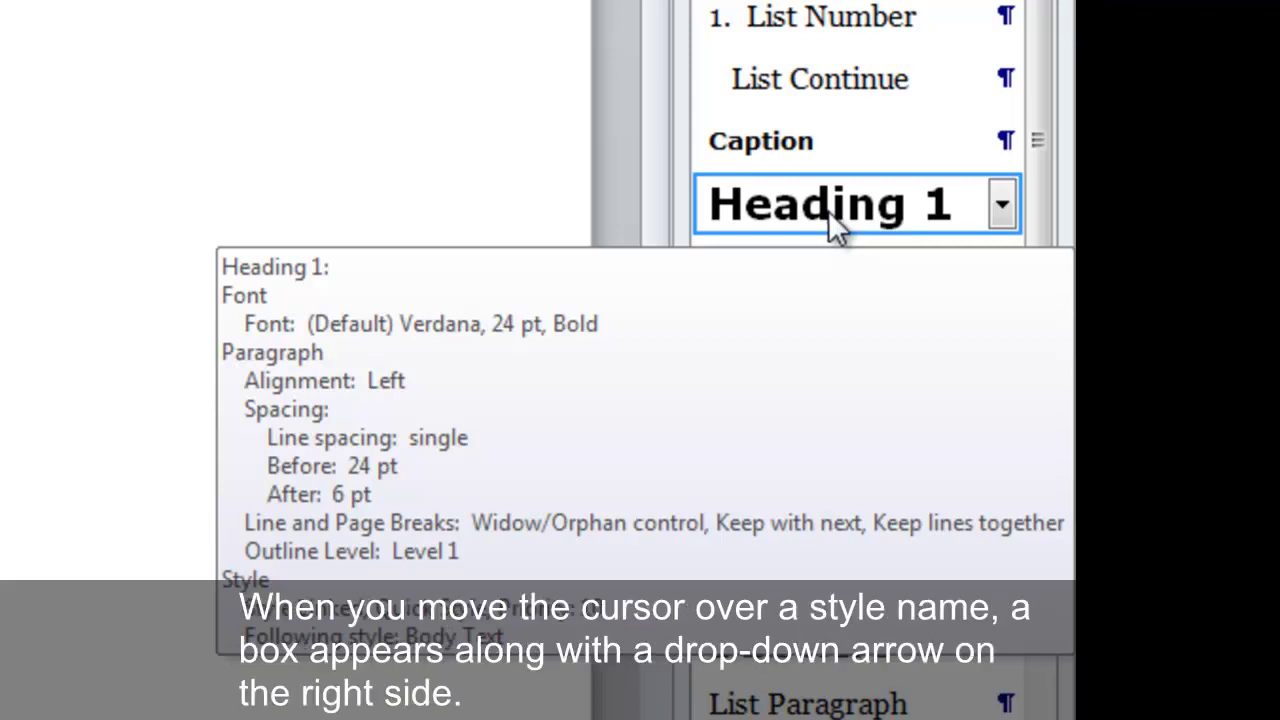
{"action": "left_click", "coordinate": [998, 206]}
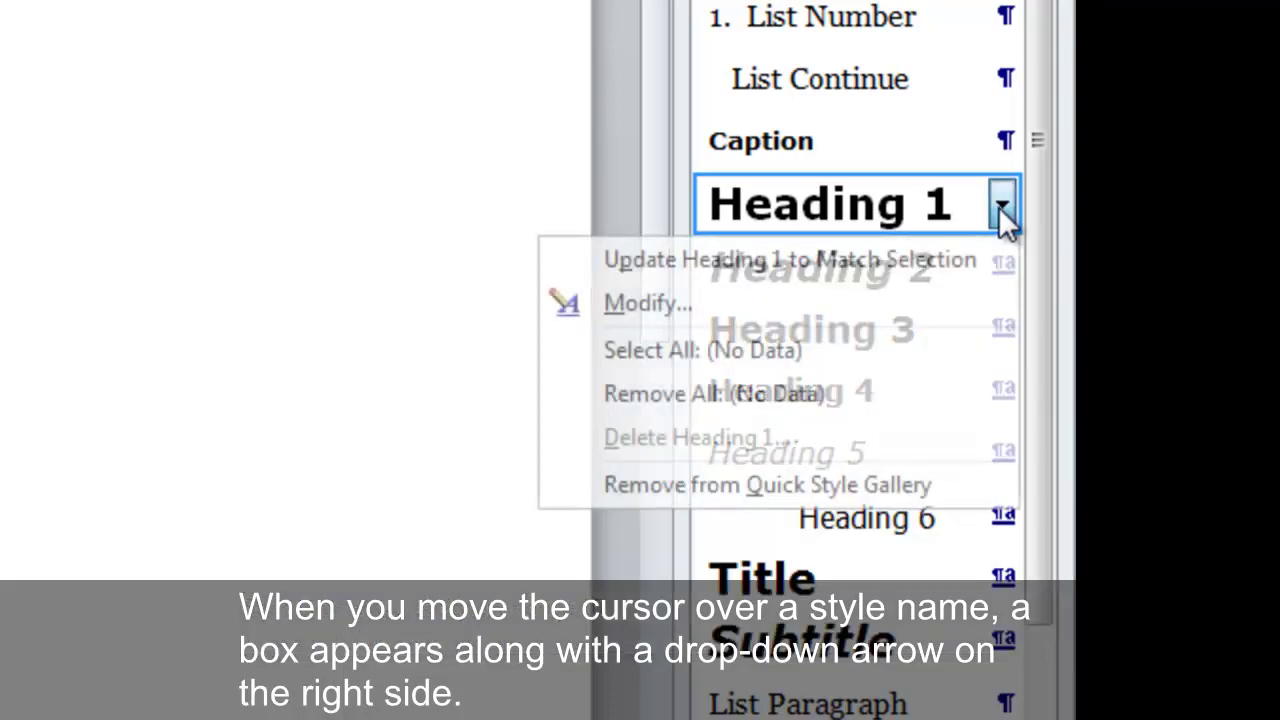
{"action": "left_click", "coordinate": [995, 294]}
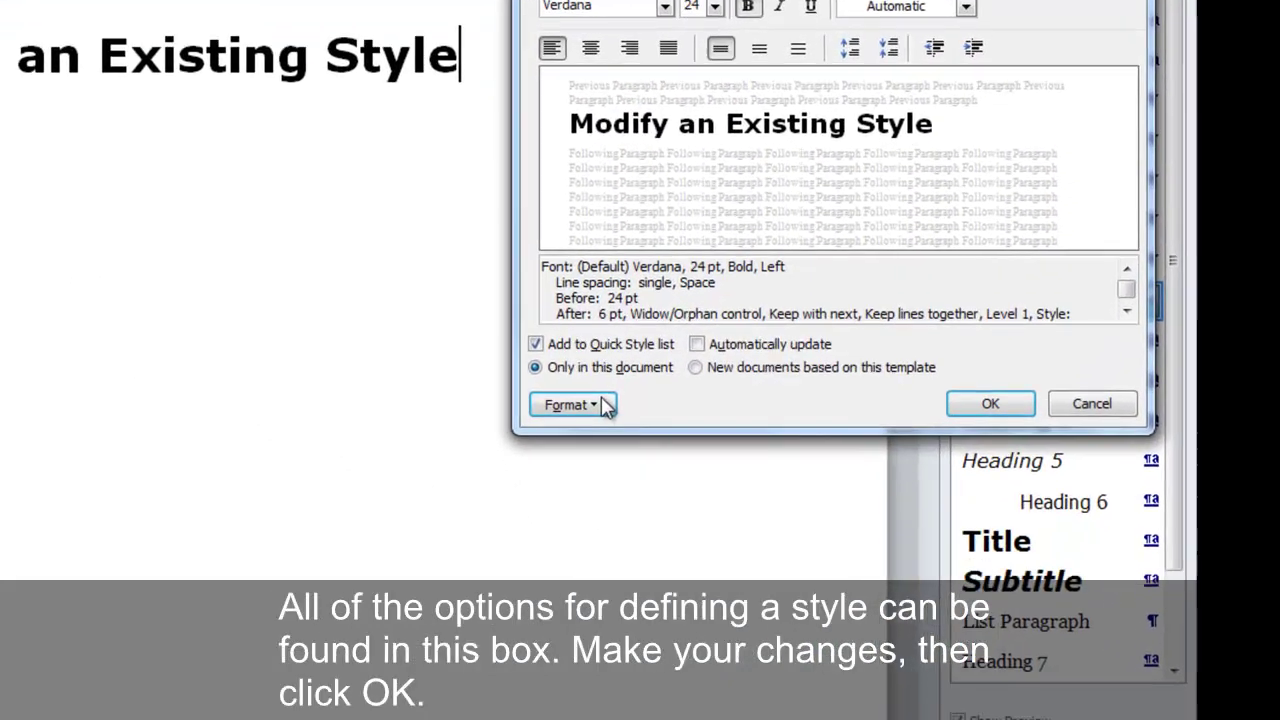
{"action": "left_click", "coordinate": [638, 547]}
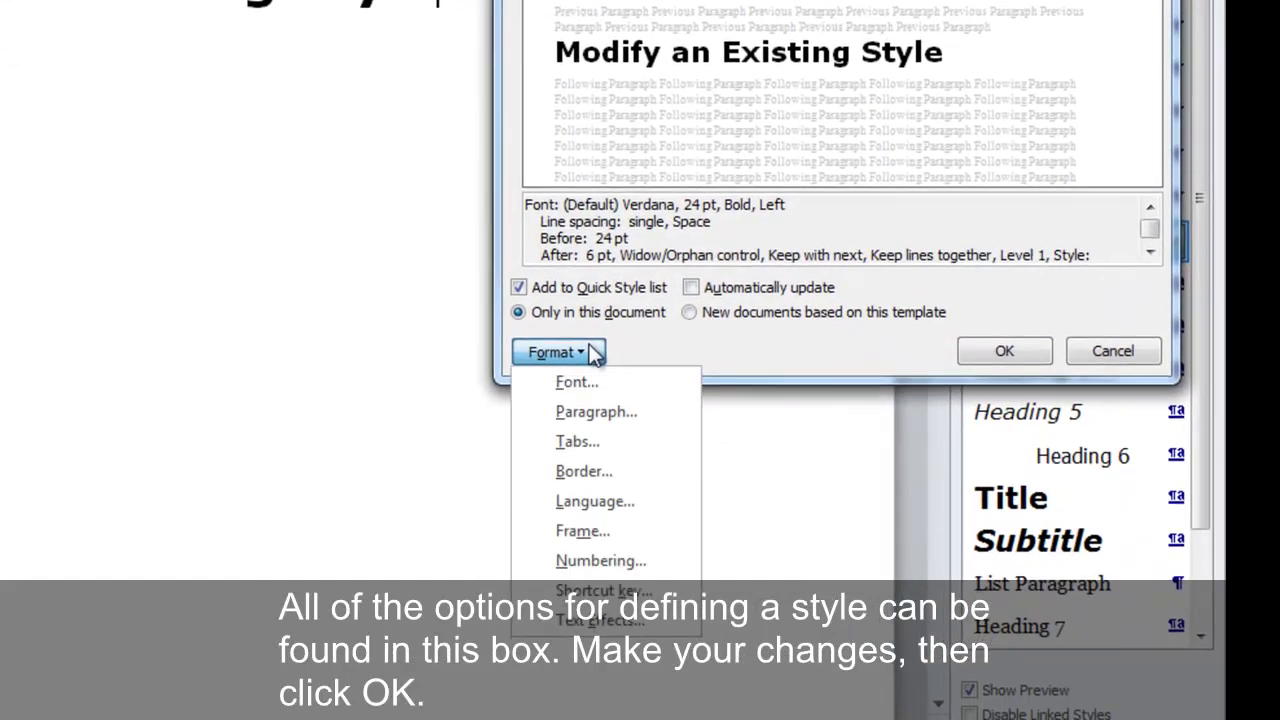
{"action": "left_click", "coordinate": [596, 412]}
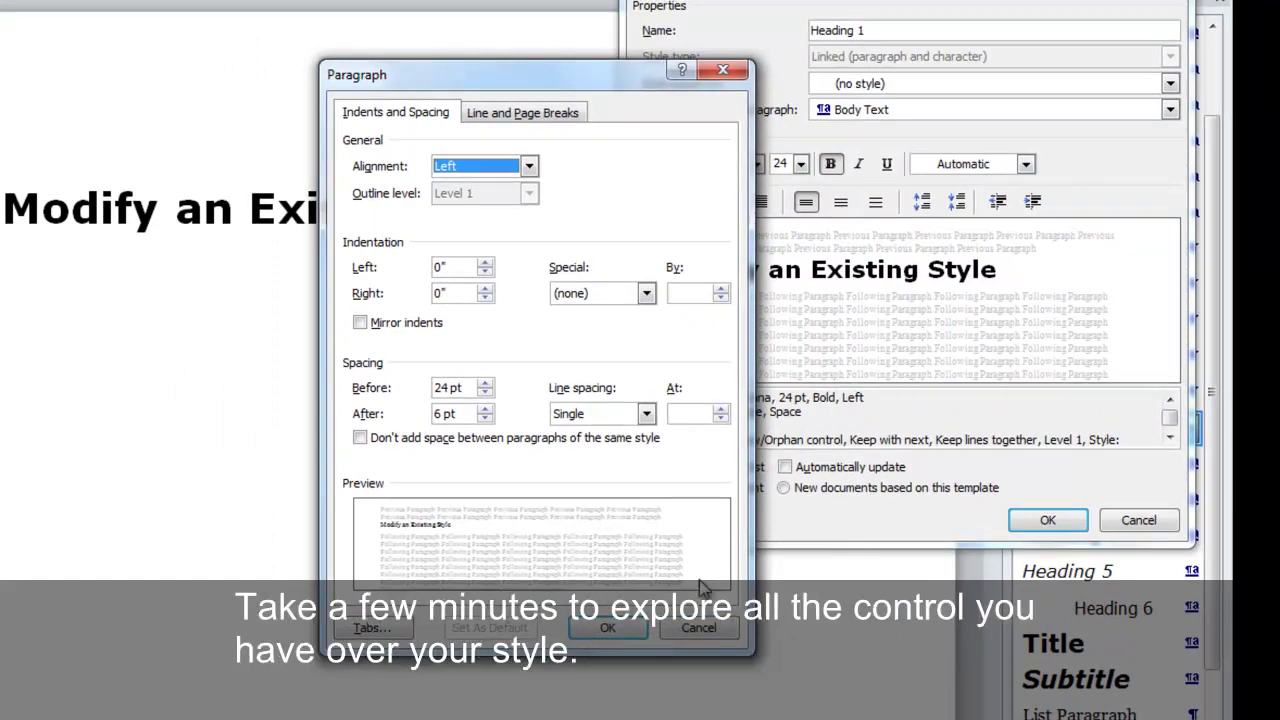
{"action": "left_click", "coordinate": [699, 627]}
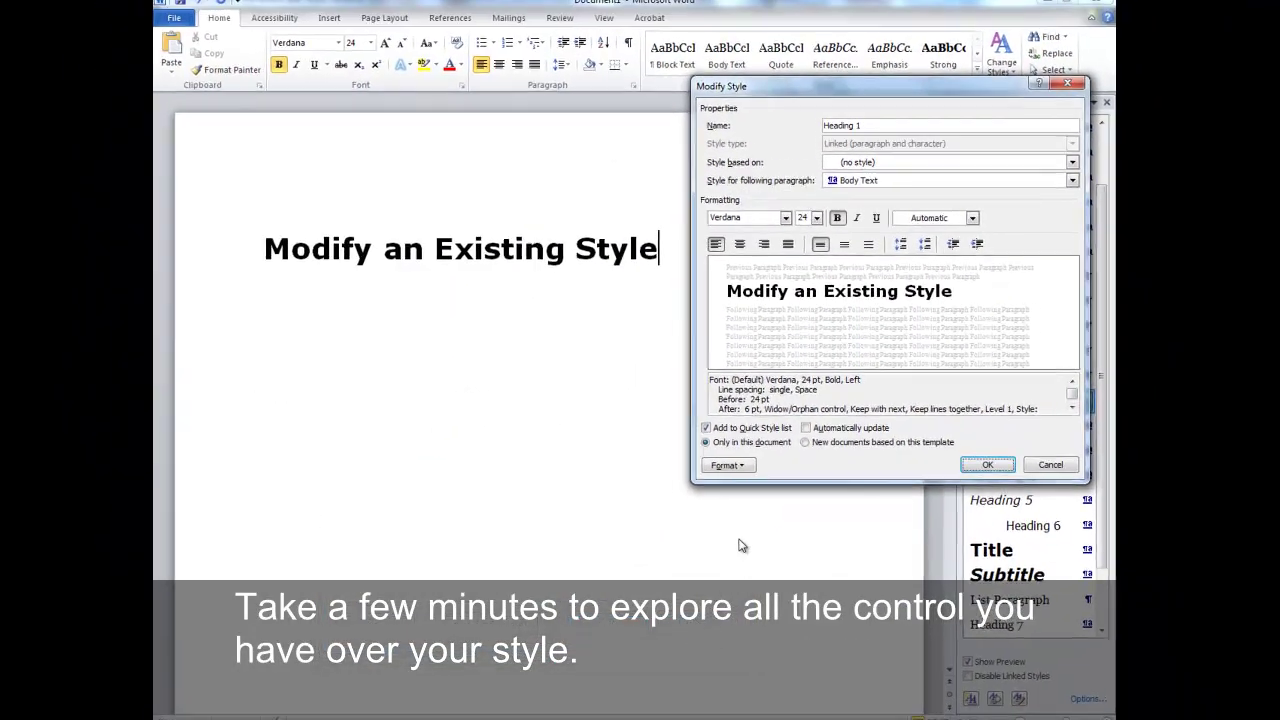